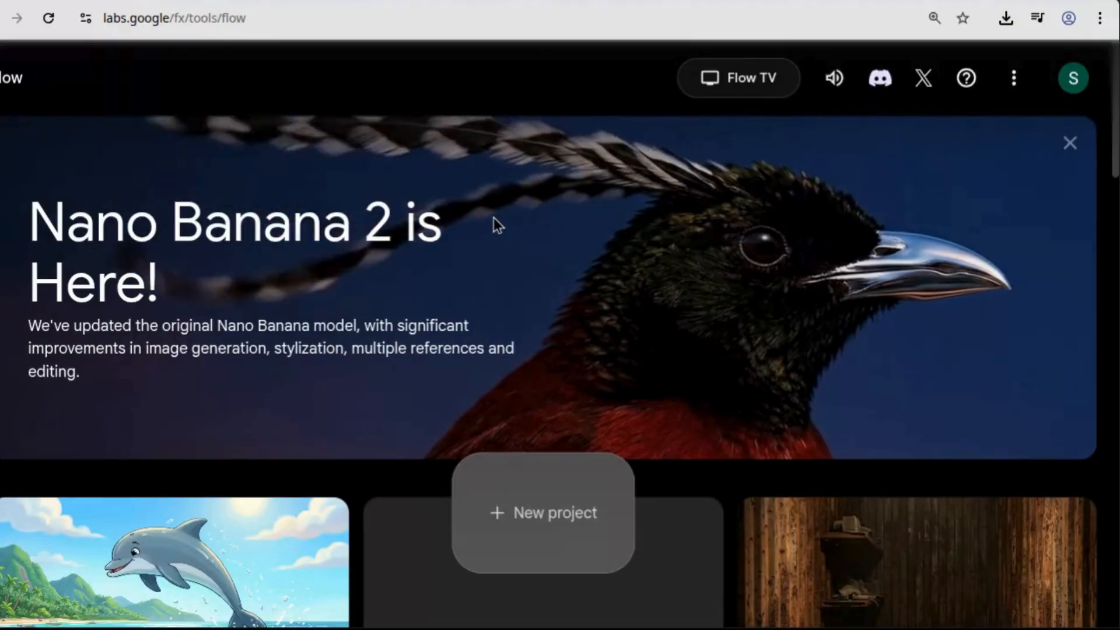
left_click_drag(268, 22, 95, 15)
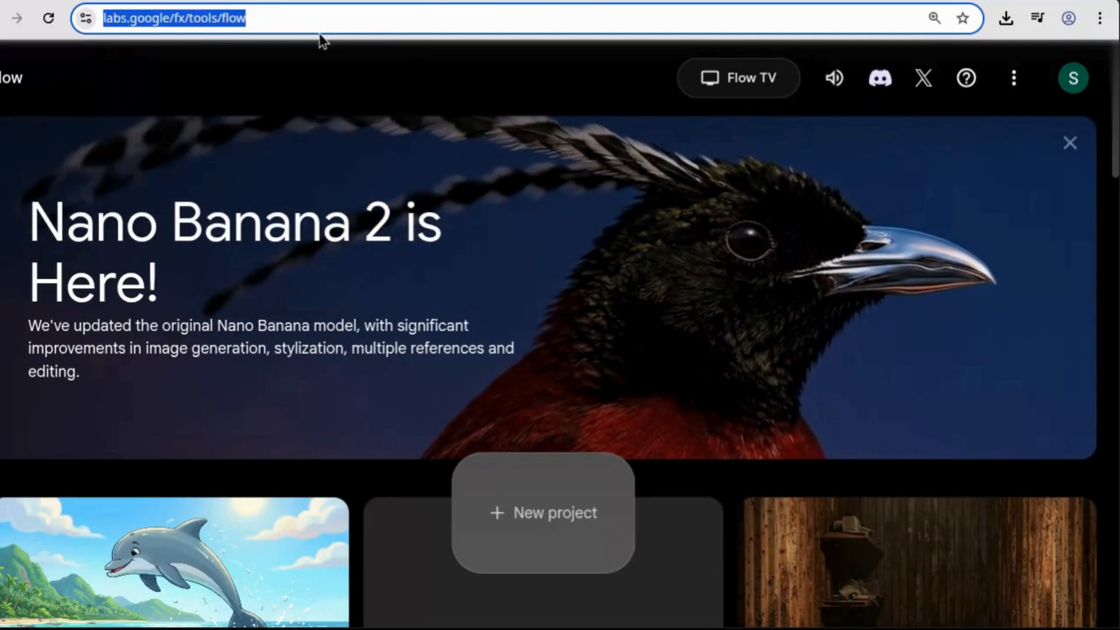
left_click(184, 17)
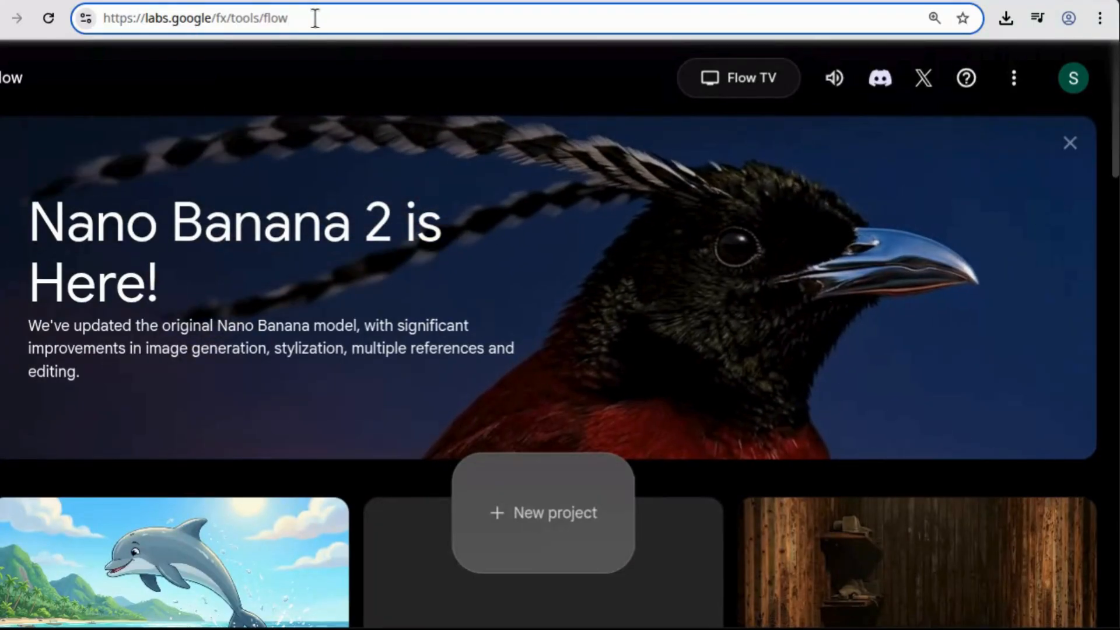
left_click_drag(330, 14, 103, 18)
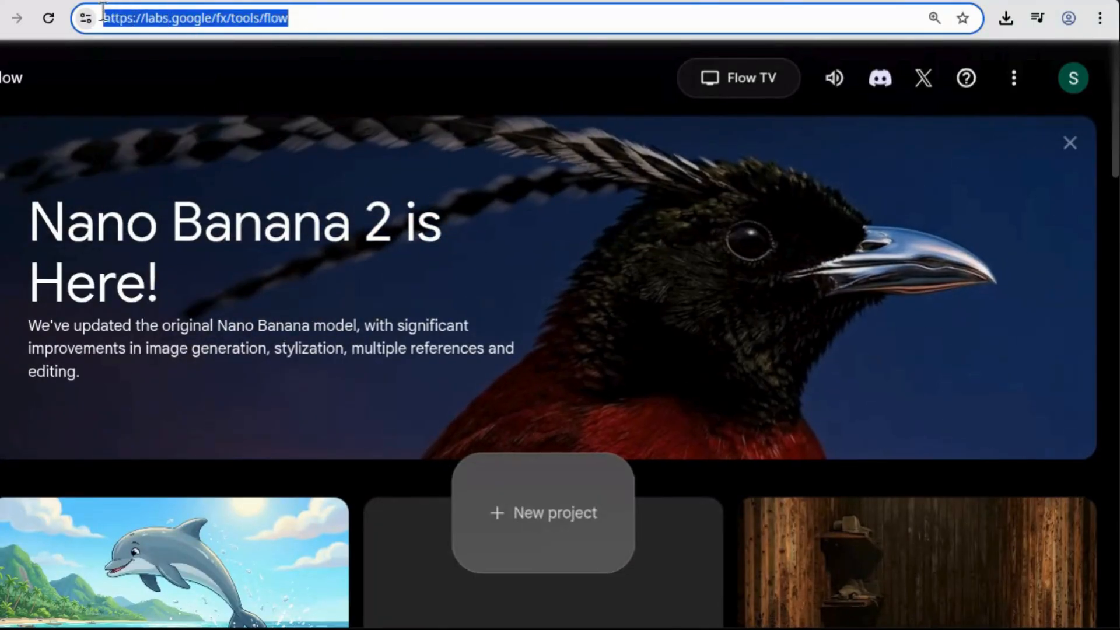
left_click(310, 19)
triple_click(304, 22)
left_click(299, 21)
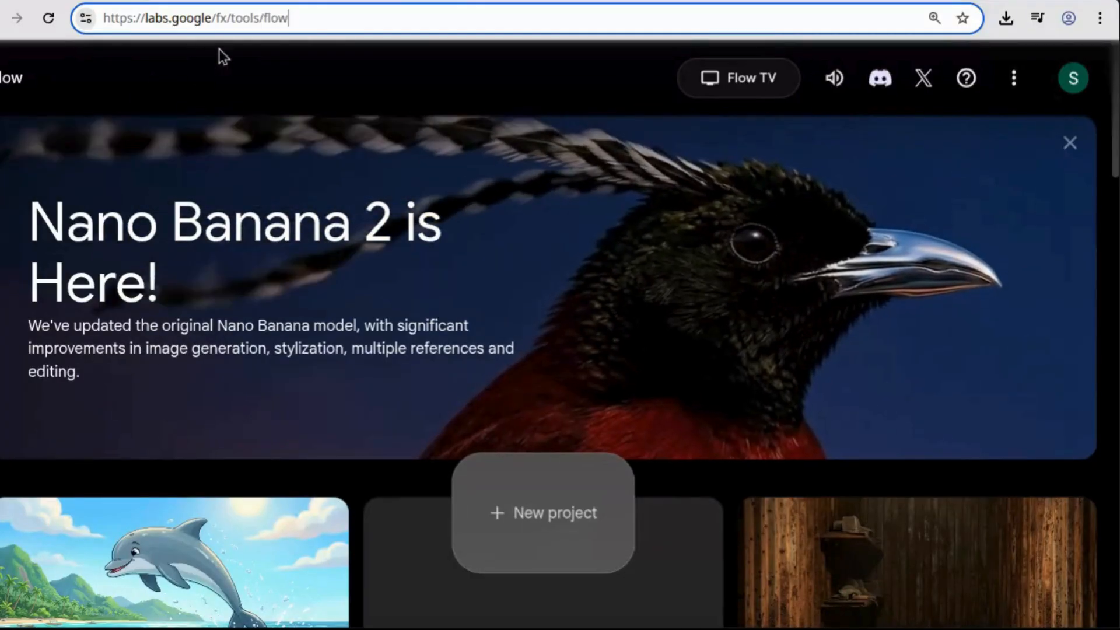
triple_click(275, 22)
left_click(275, 23)
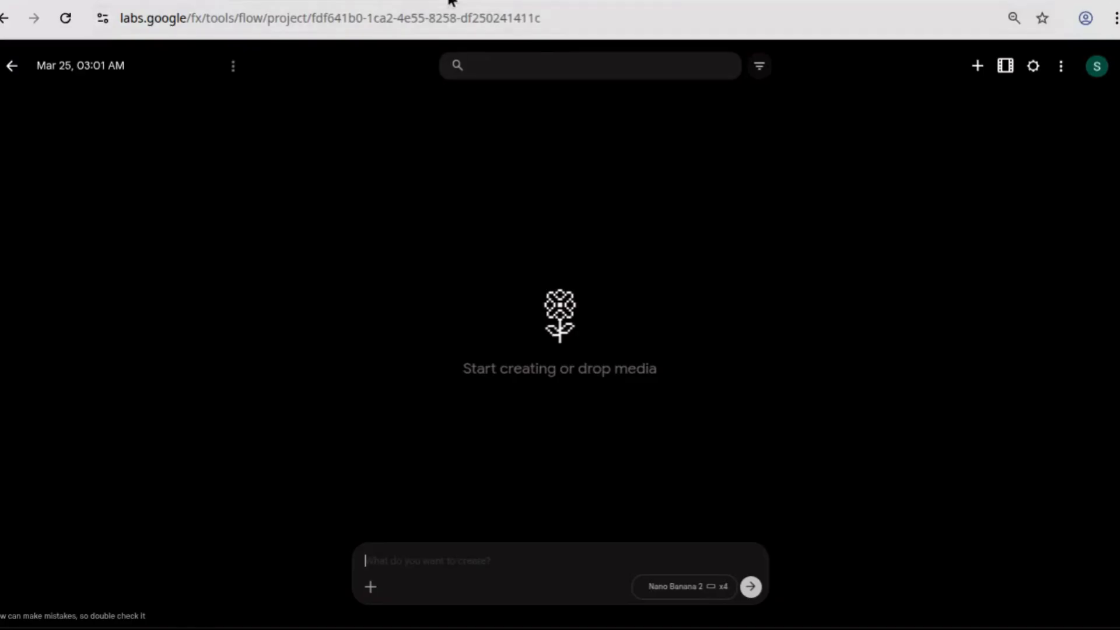
Open chatgpt.com in a new browser tab
key("ctrl+t")
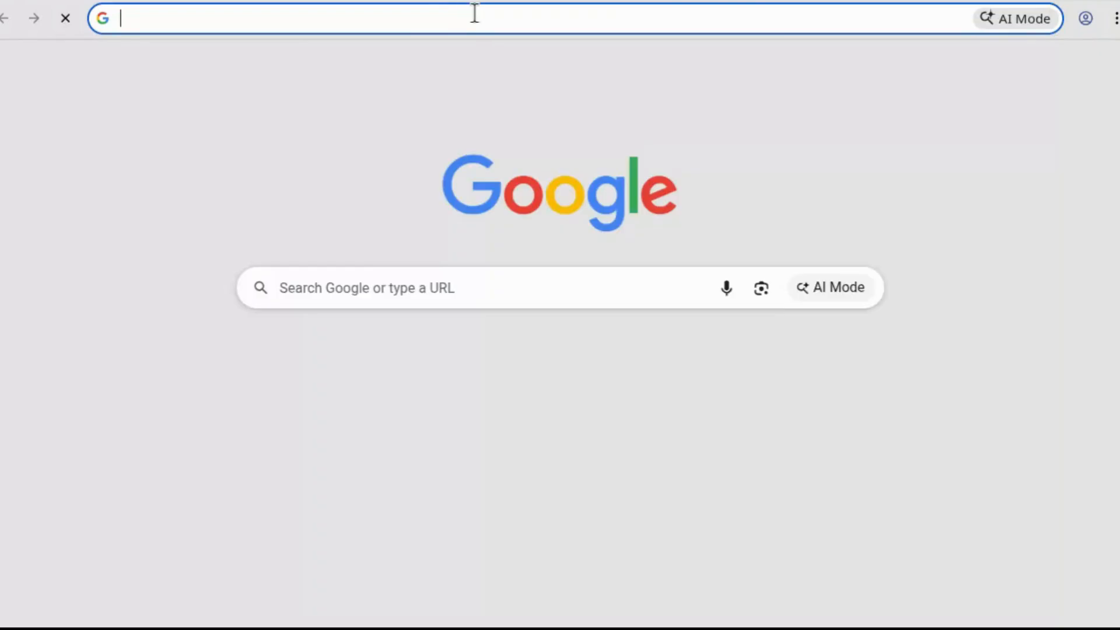
type("chatpgpo")
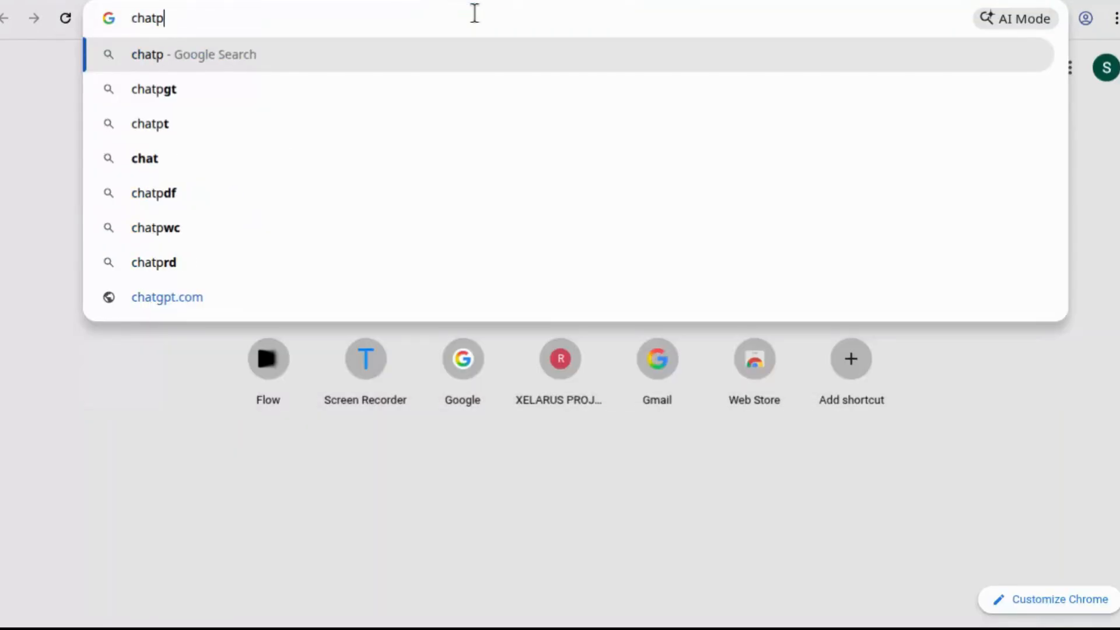
key("BackSpace")
key("BackSpace")
key("BackSpace")
key("BackSpace")
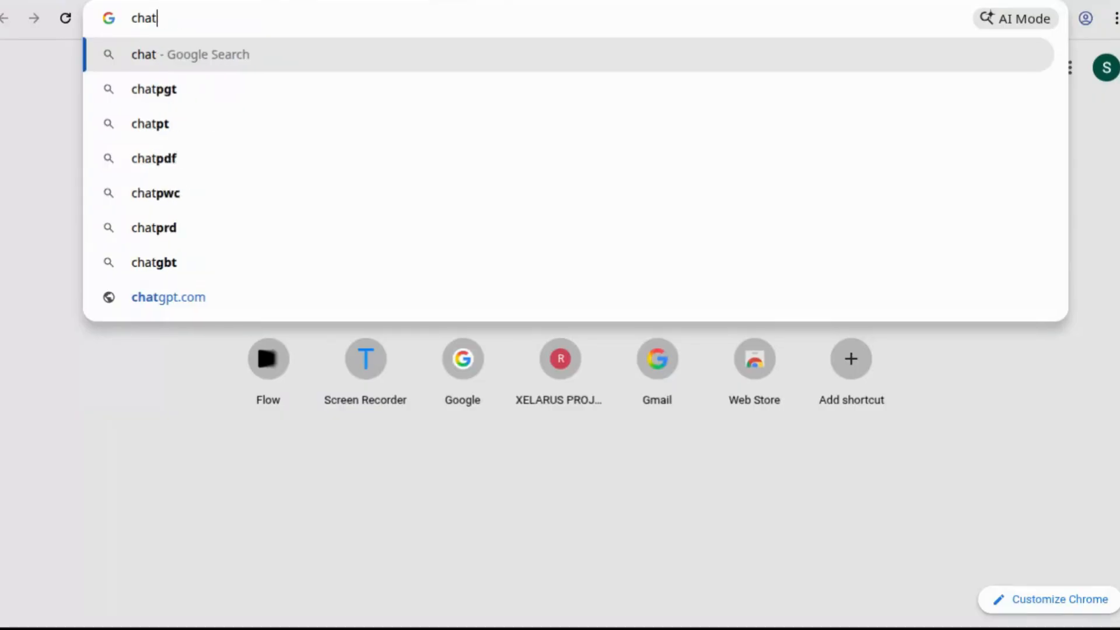
type("gpt.com")
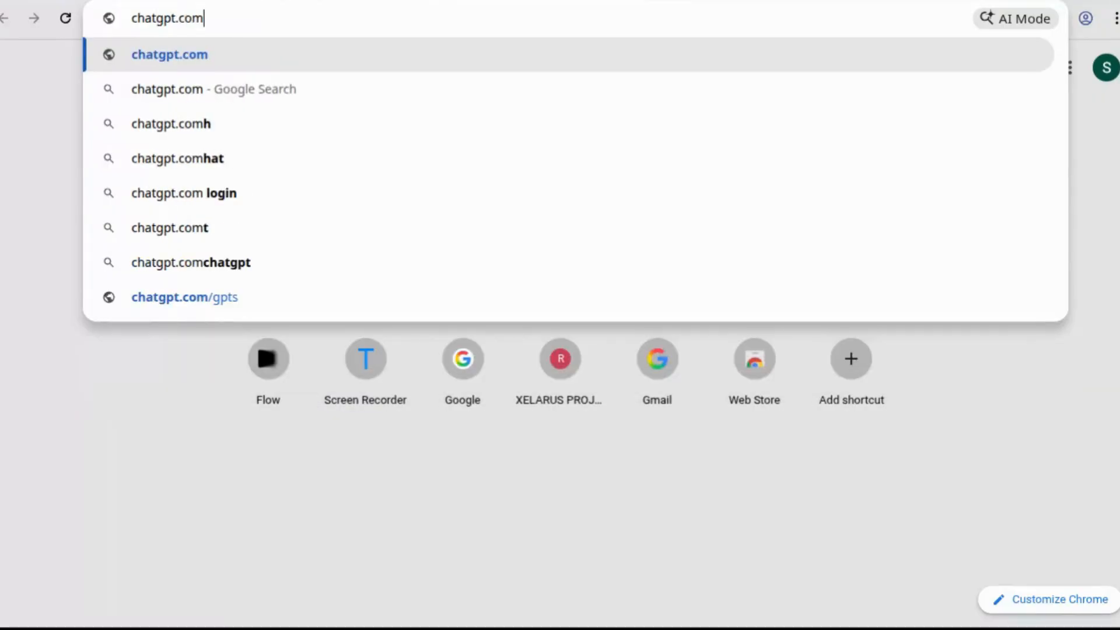
key("Return")
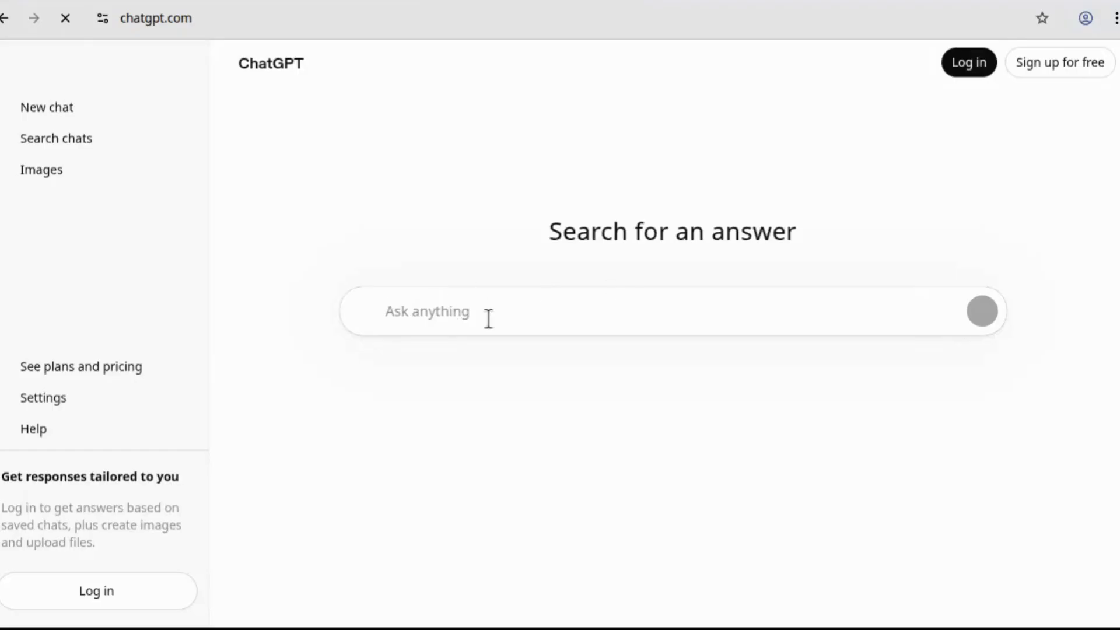
Ask ChatGPT to "create promtp to make youtuube thumbnail before after that works"
type("cr")
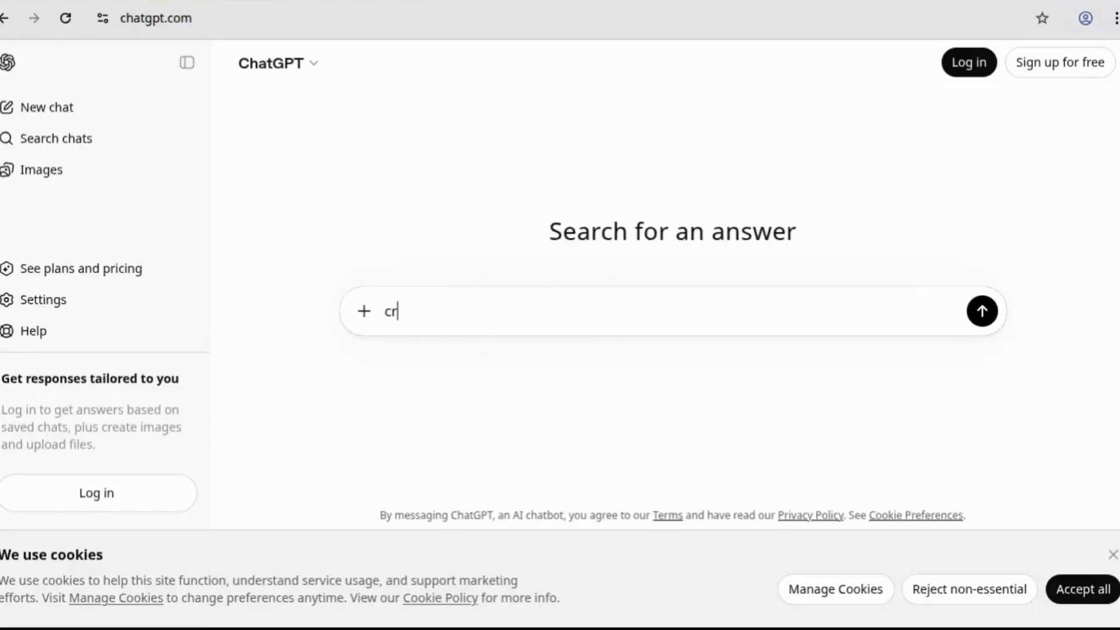
type("eate promtp to make youtuube")
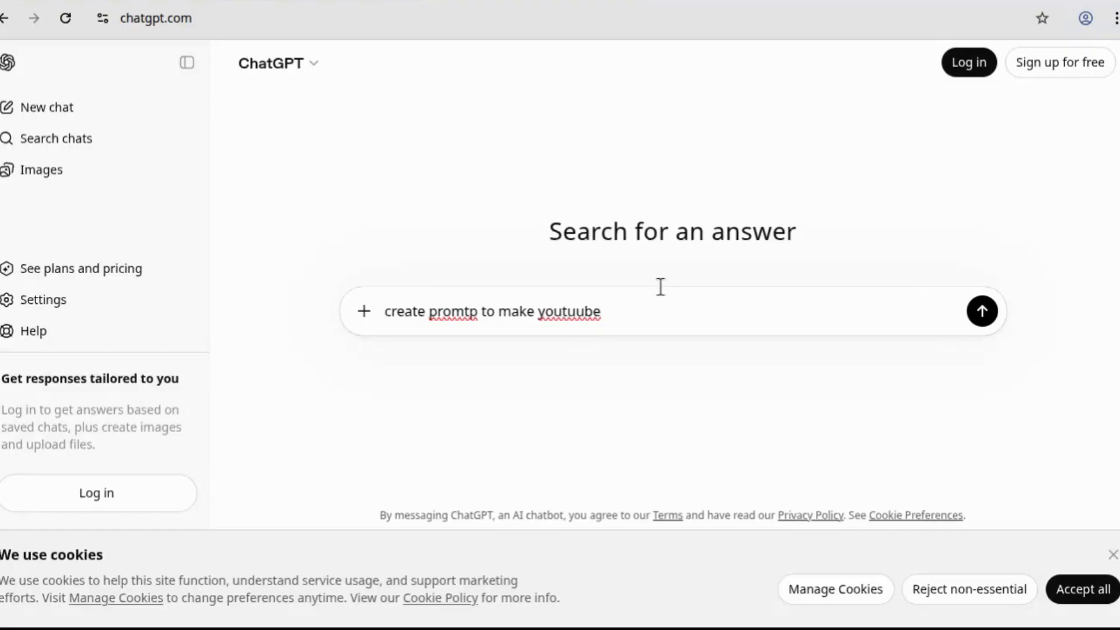
type("nail before after that works")
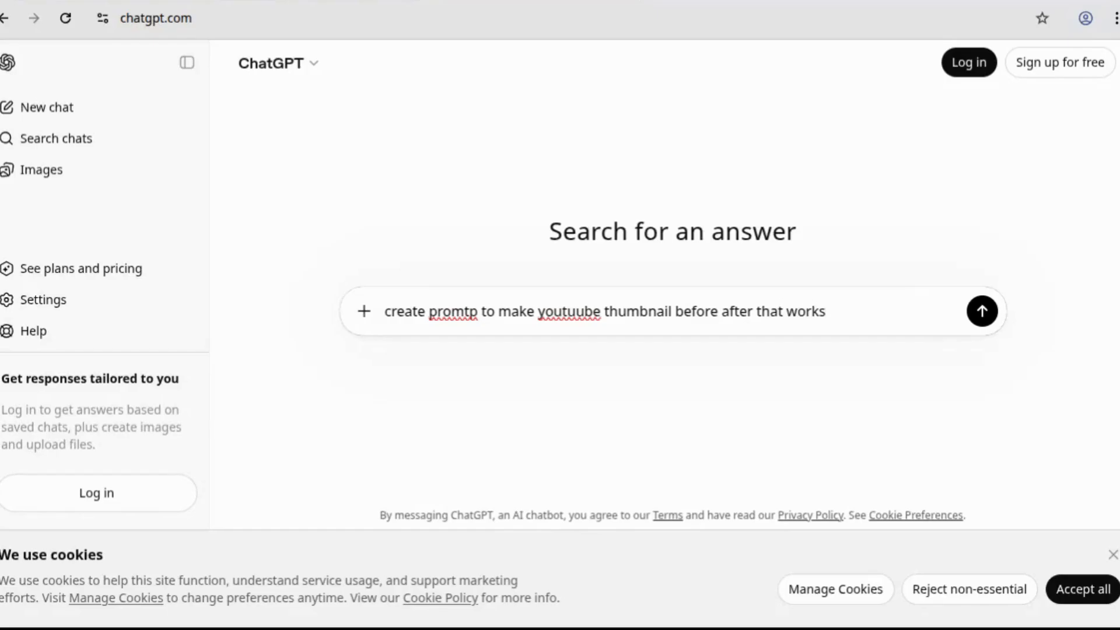
key("Return")
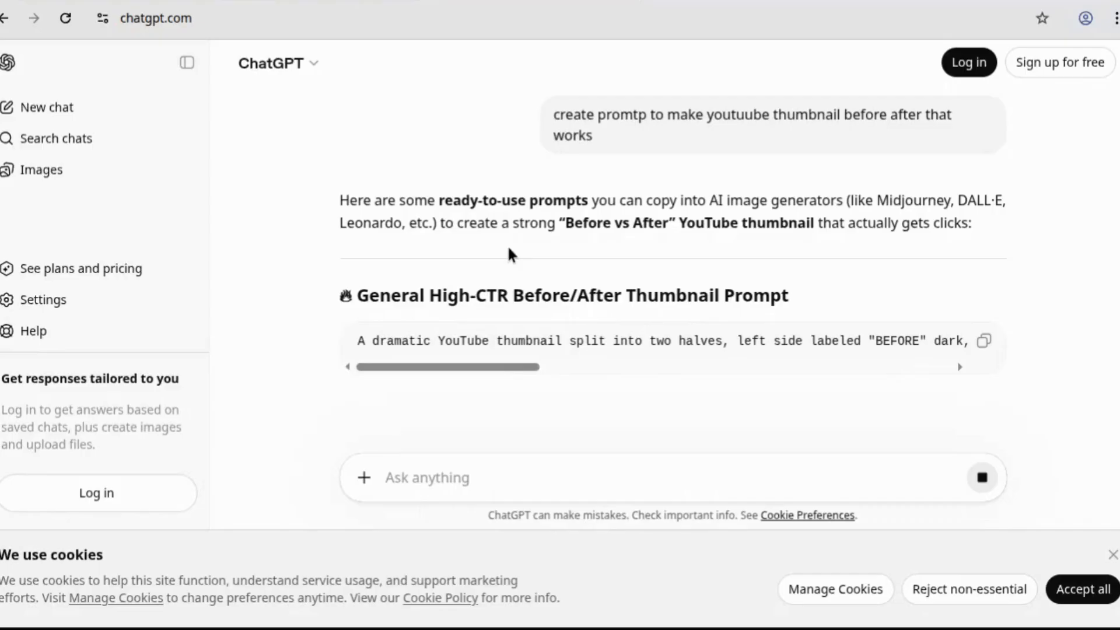
Look through the suggested before/after thumbnail prompts in ChatGPT's answer and dismiss the terms notice
scroll(446, 258, "down", 3)
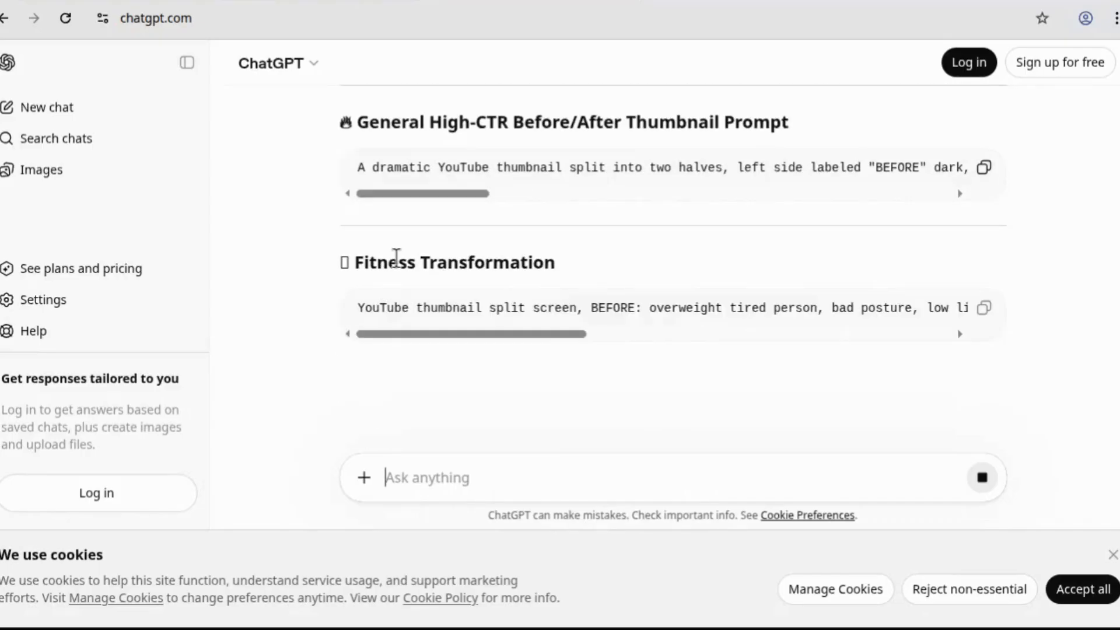
scroll(403, 286, "down", 3)
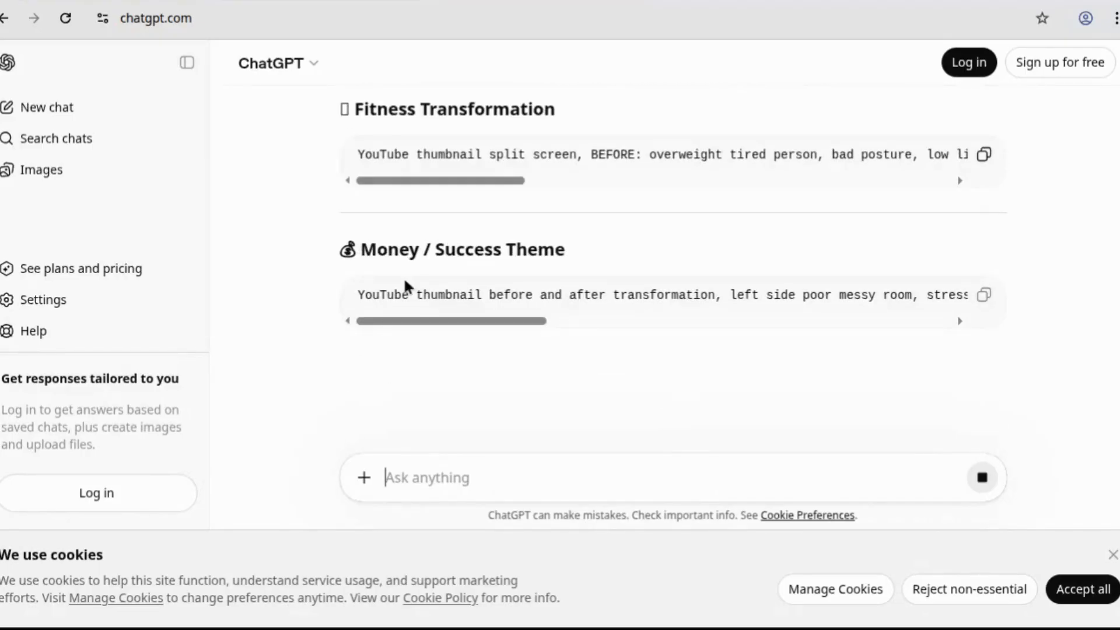
scroll(363, 237, "up", 2)
scroll(373, 209, "down", 2)
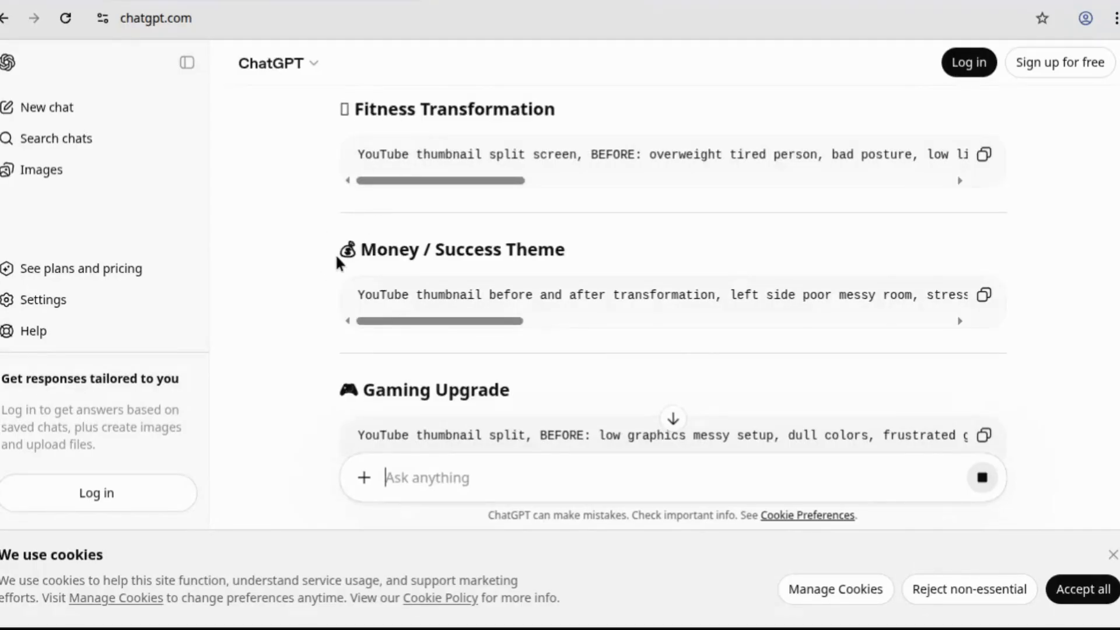
scroll(335, 253, "down", 8)
scroll(450, 250, "up", 8)
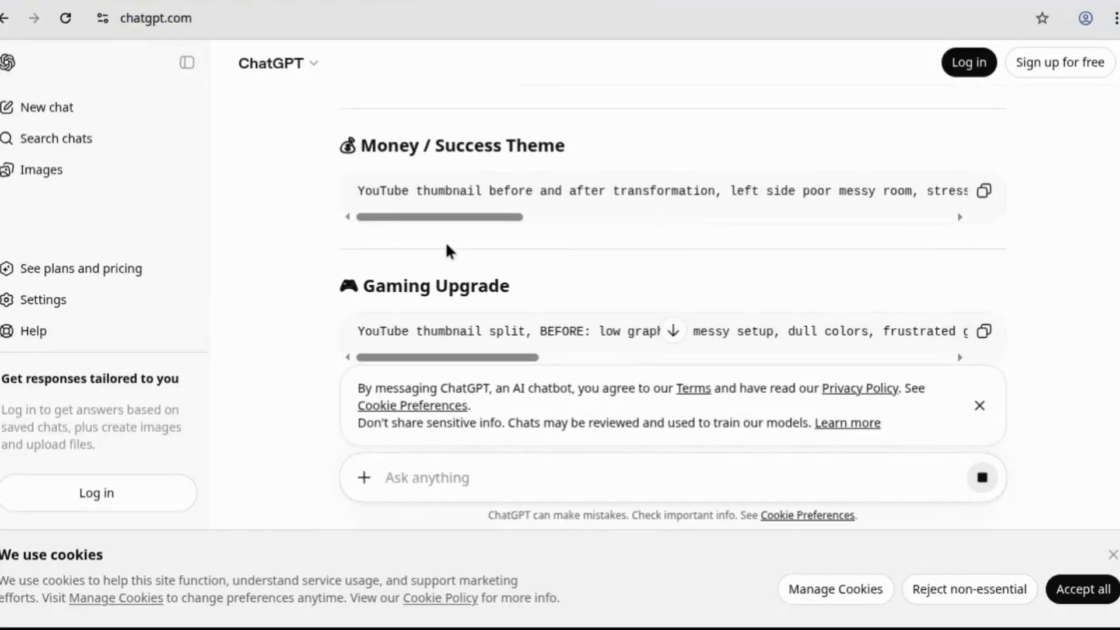
left_click(981, 405)
scroll(888, 327, "up", 3)
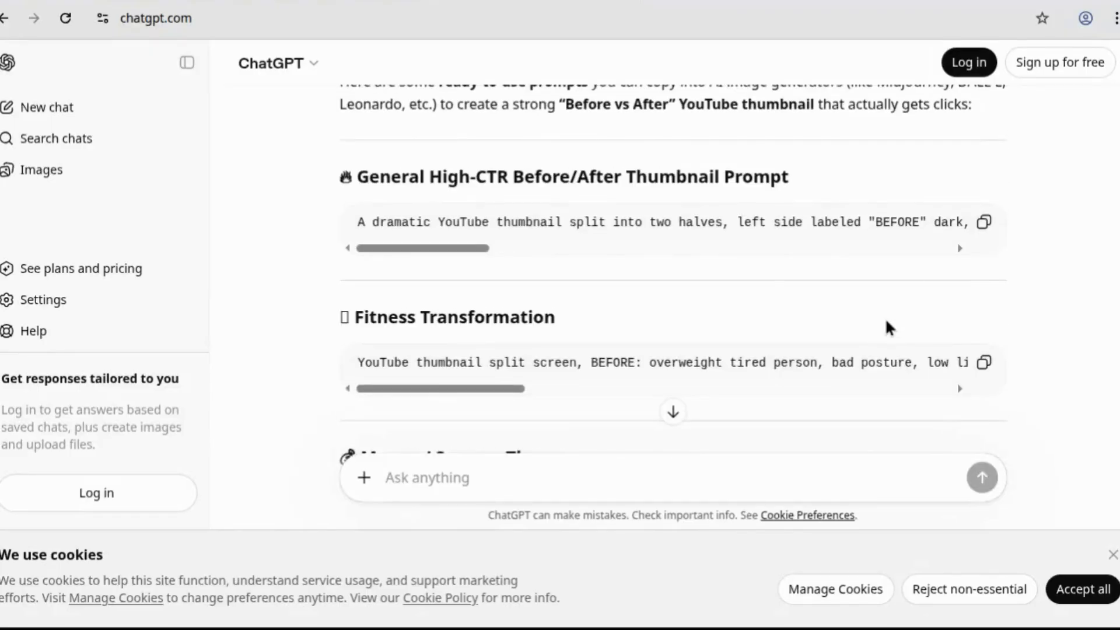
Copy the text of the General High-CTR Before/After Thumbnail Prompt from the answer
left_click_drag(343, 320, 800, 305)
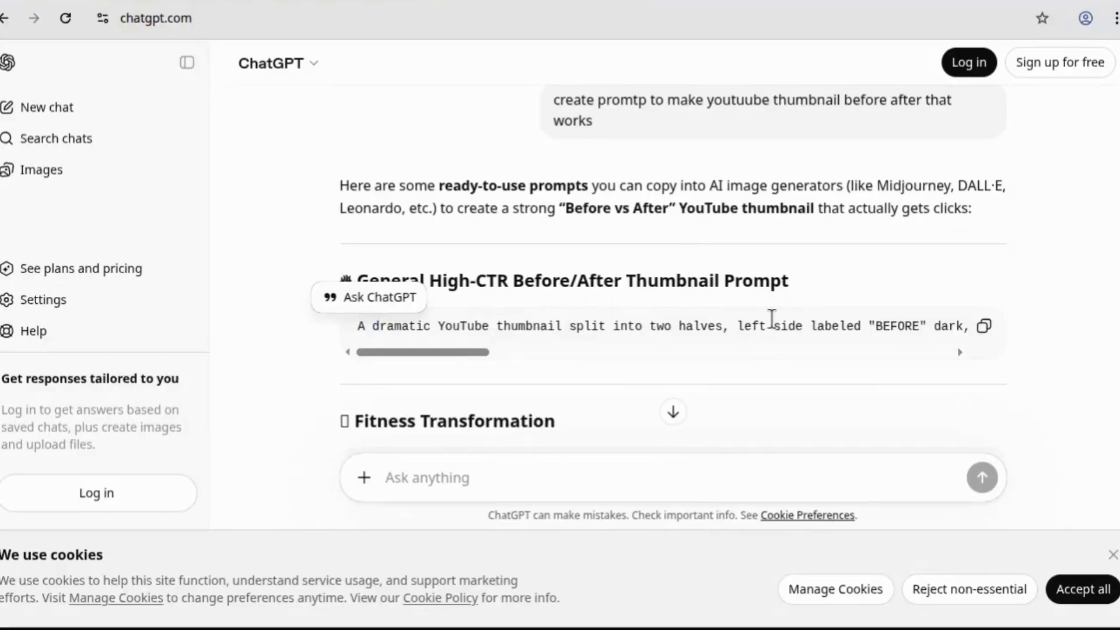
left_click(985, 326)
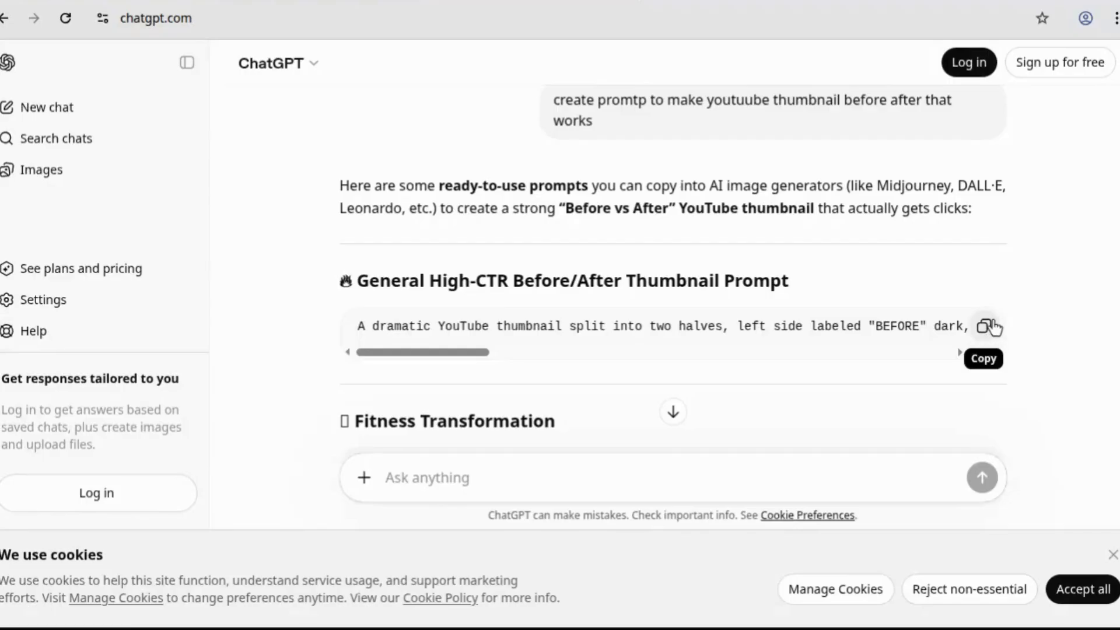
left_click(986, 326)
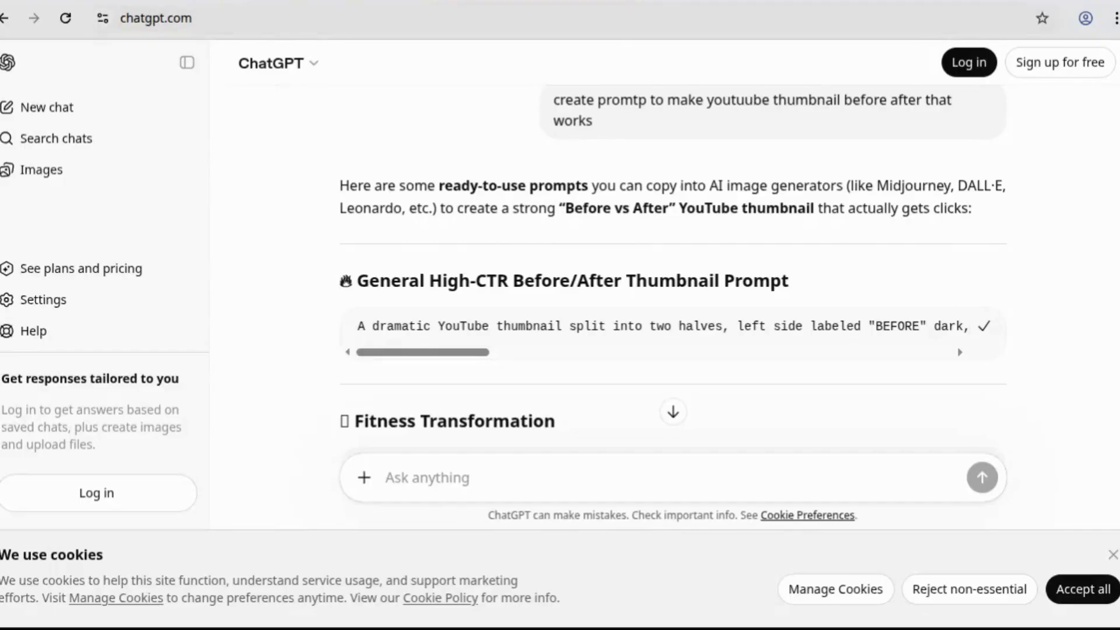
Switch back to the Google Flow project and enter the image prompt "a dolphin animation picture"
left_click(87, 2)
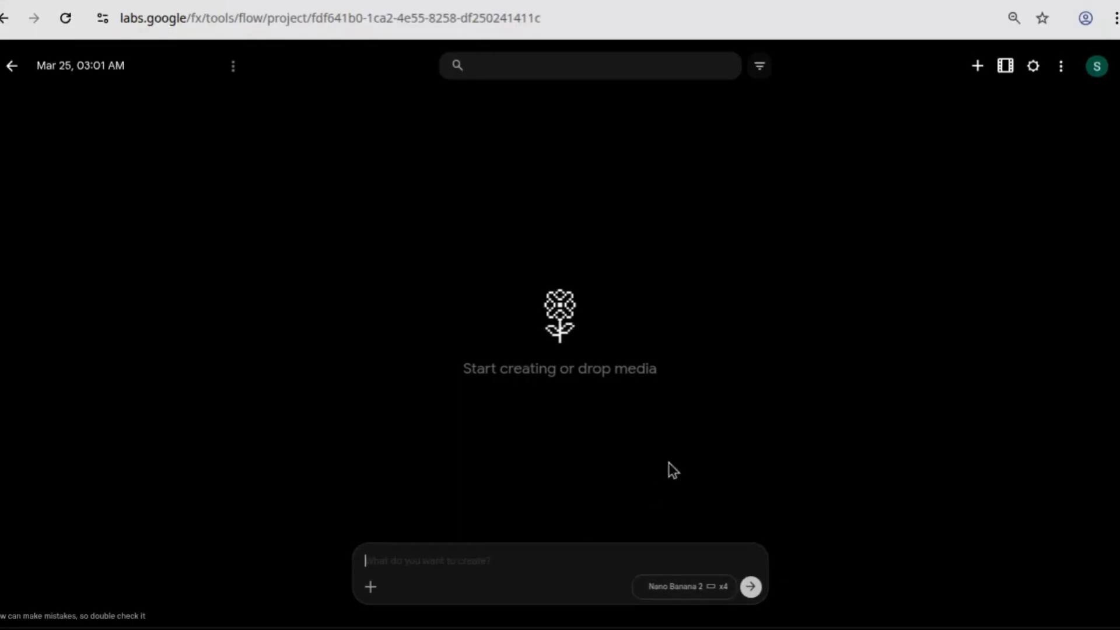
key("ctrl+plus")
key("ctrl+plus")
key("ctrl+plus")
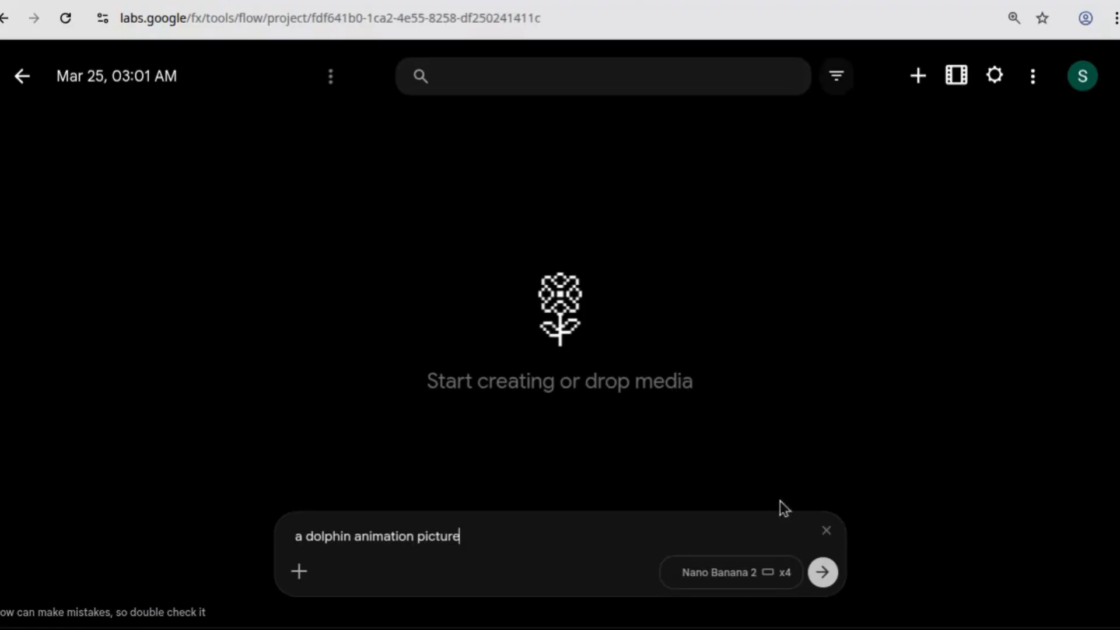
Set the number of outputs to x1 and generate the dolphin animation picture
left_click(738, 586)
left_click(582, 445)
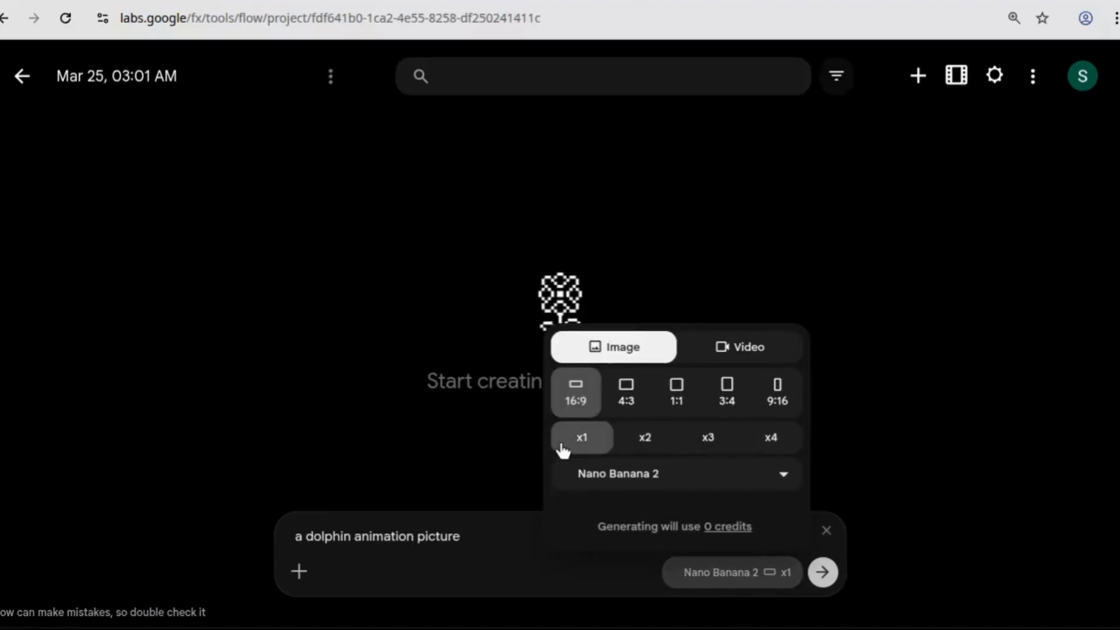
left_click(505, 533)
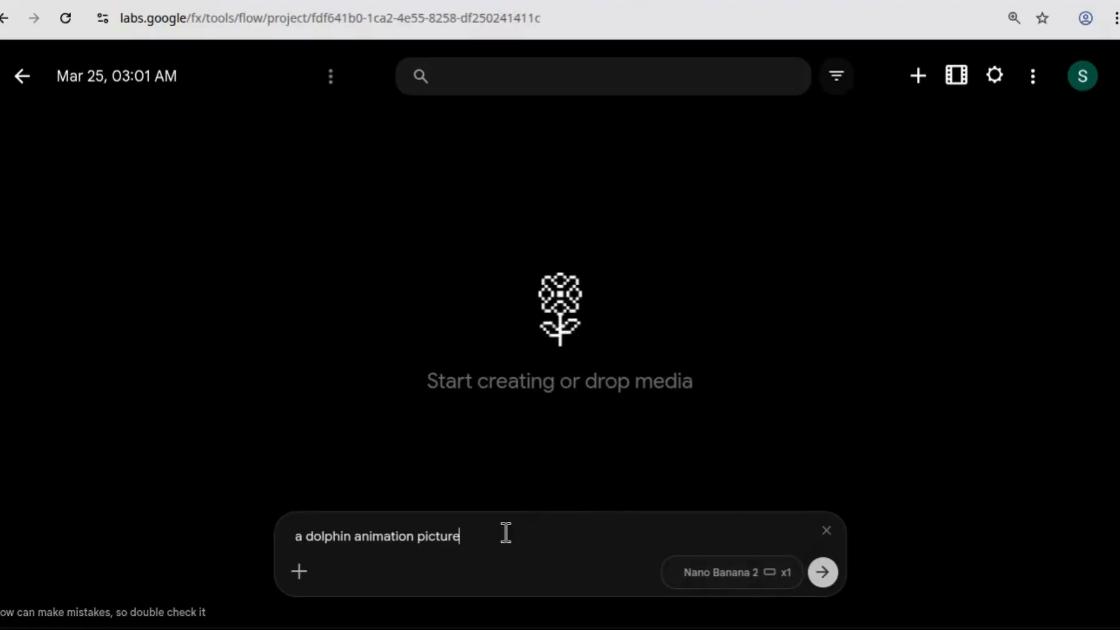
left_click(822, 573)
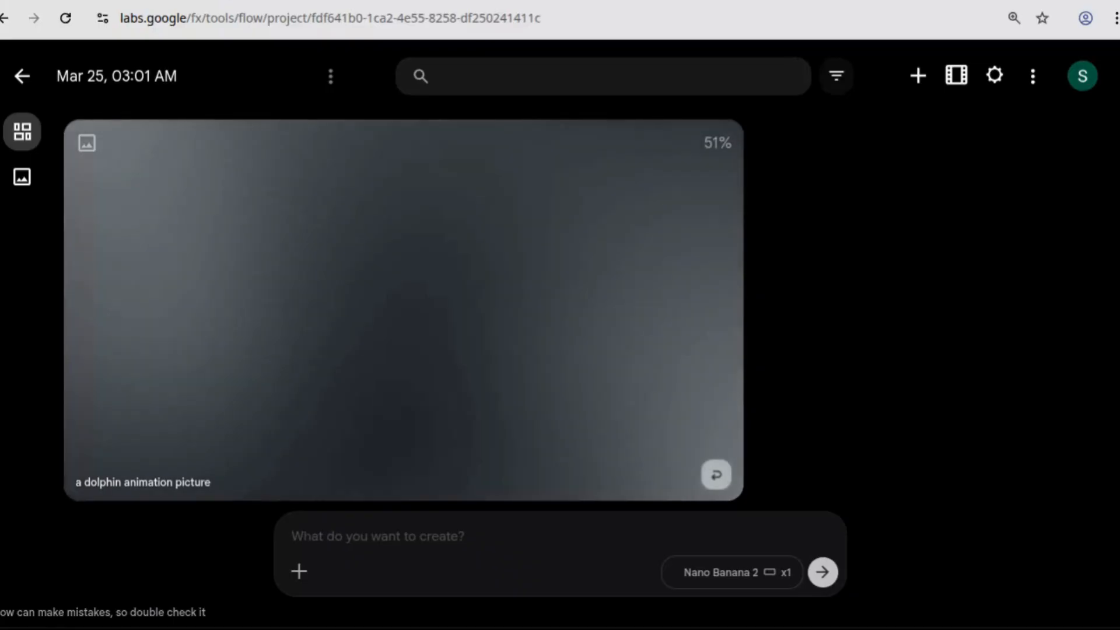
left_click(425, 535)
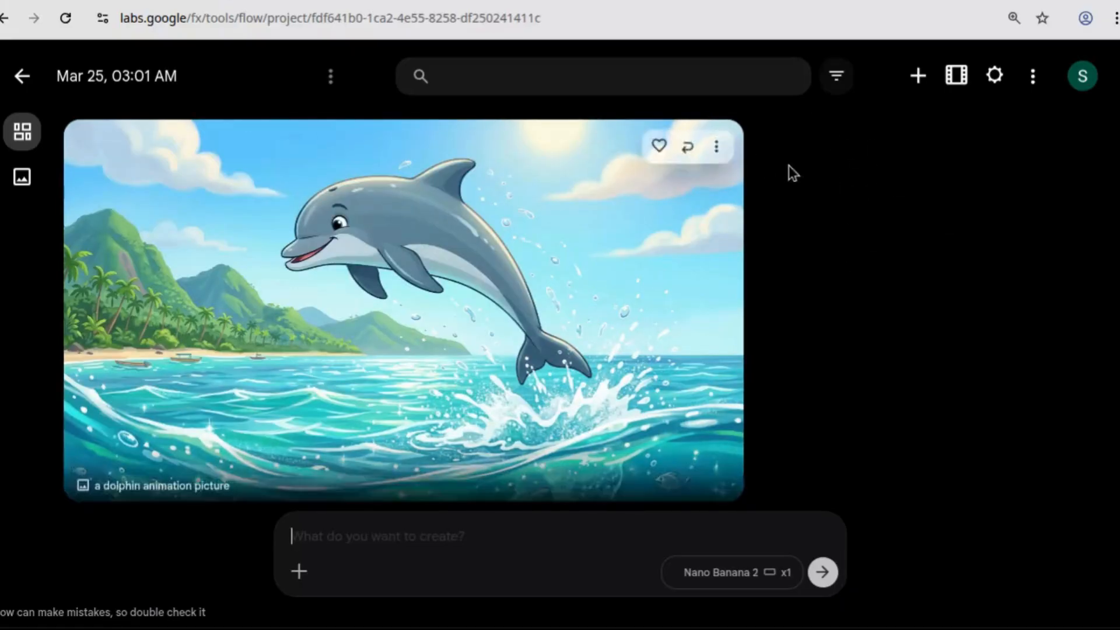
Add the generated cartoon dolphin image to the prompt as a reference
mouse_move(118, 490)
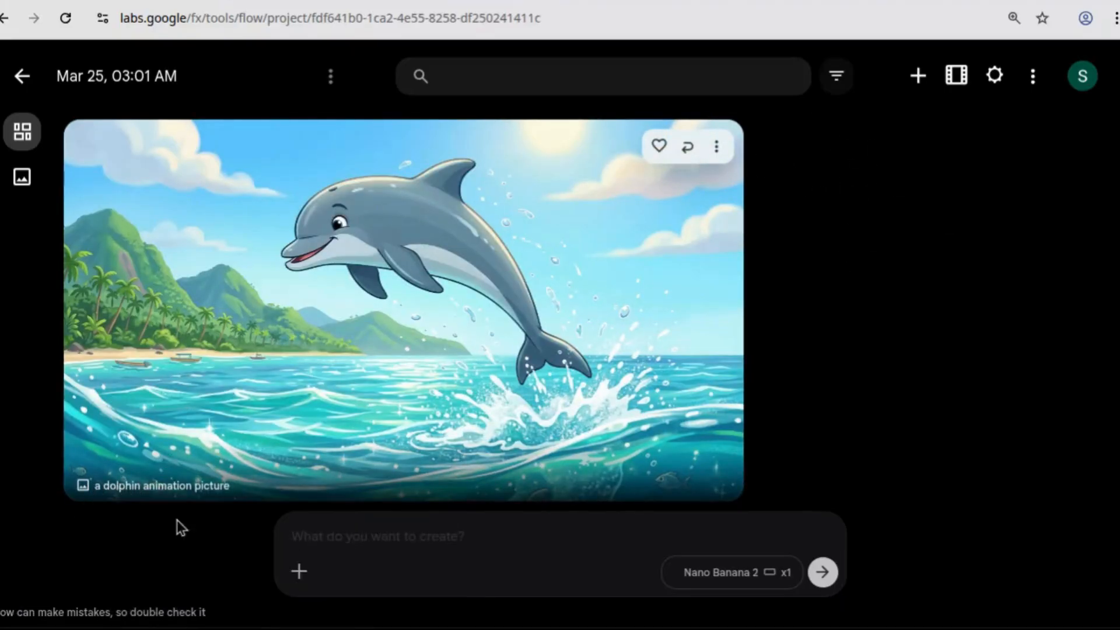
left_click(718, 147)
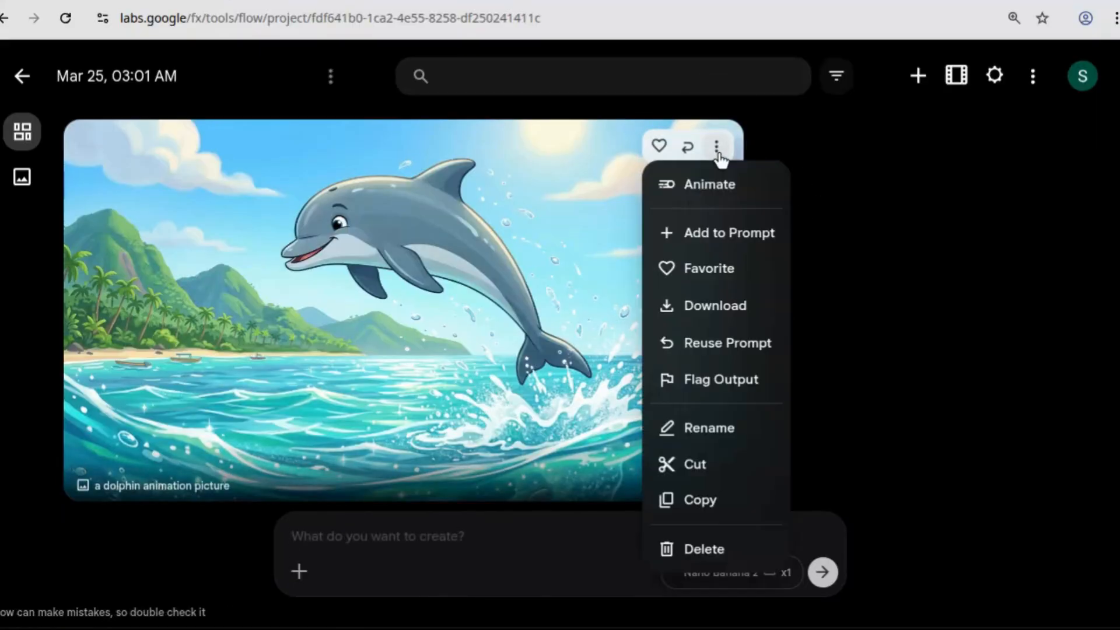
left_click(730, 234)
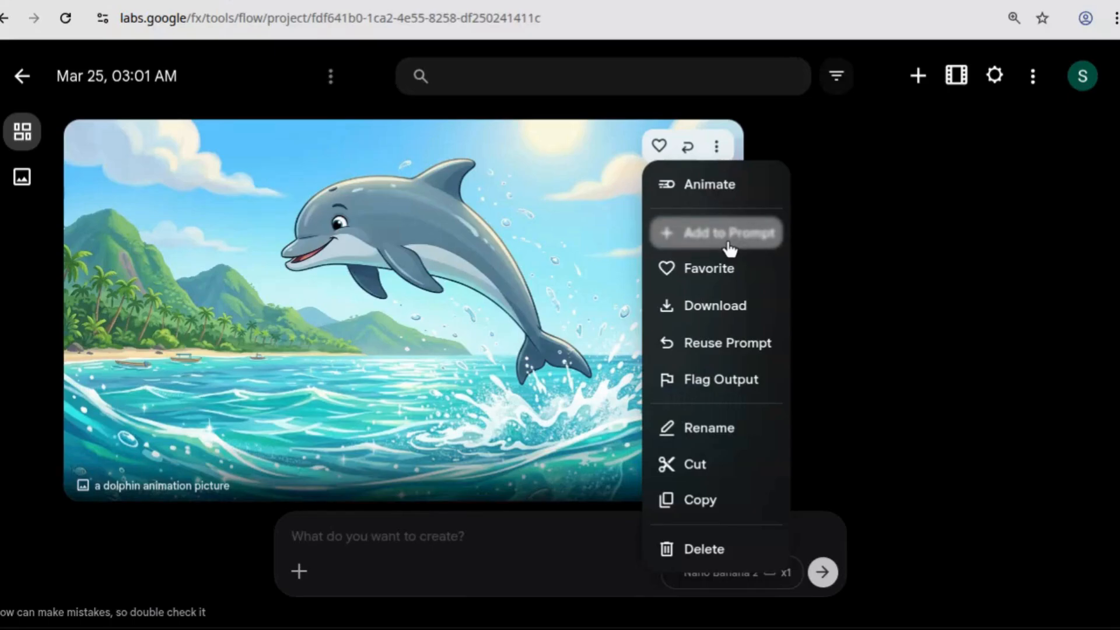
left_click(730, 248)
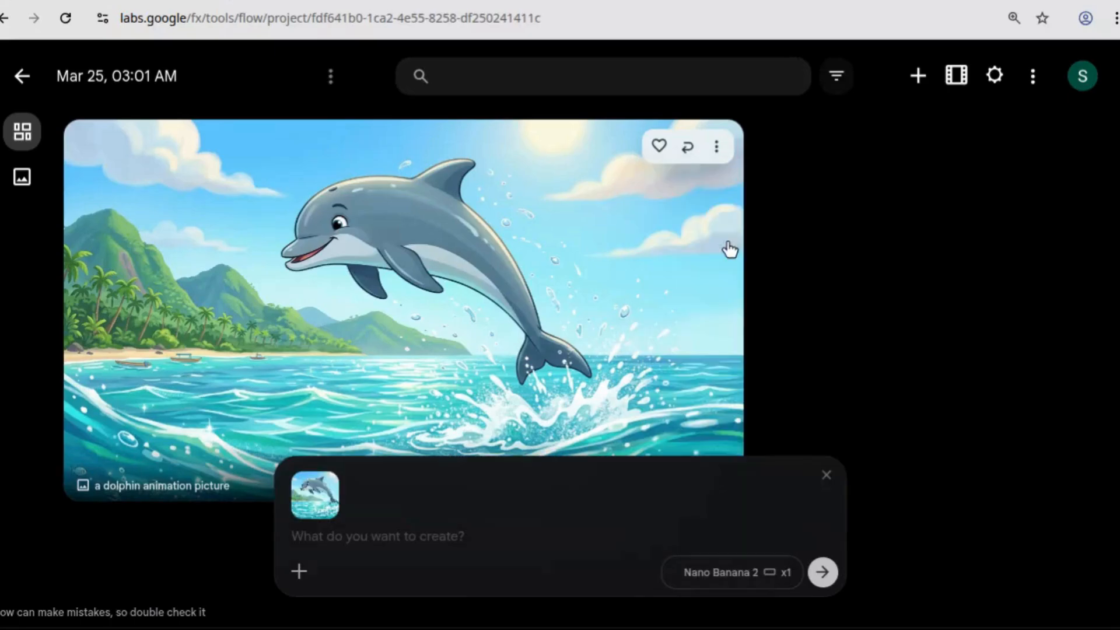
Generate a new image from the dolphin reference with the prompt "realistic version of this picture, cinematic movie camera"
left_click(395, 537)
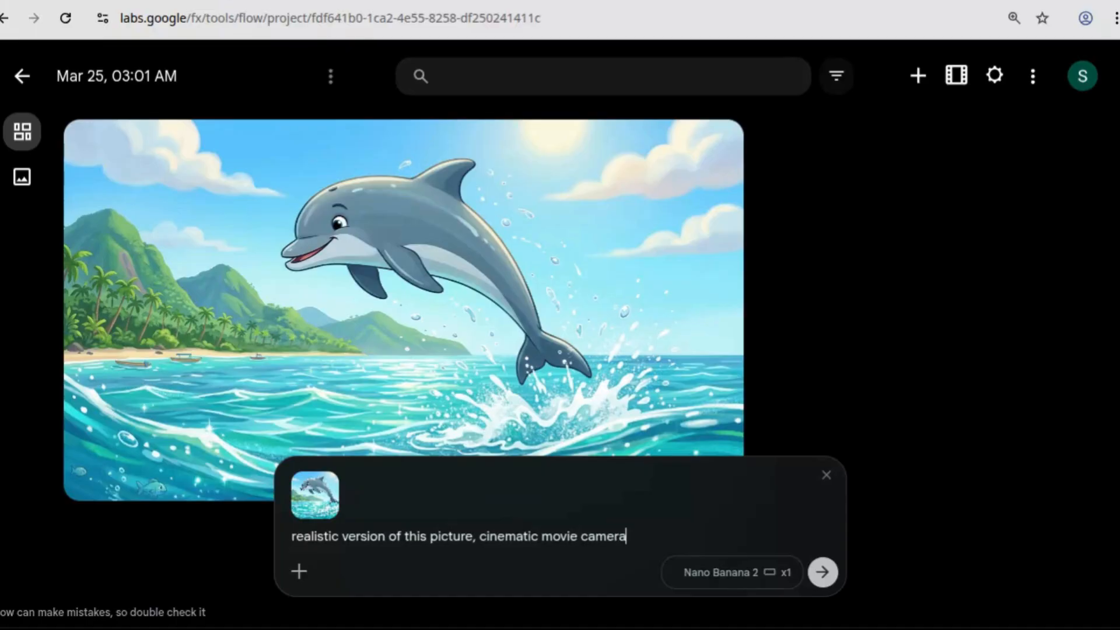
left_click(829, 588)
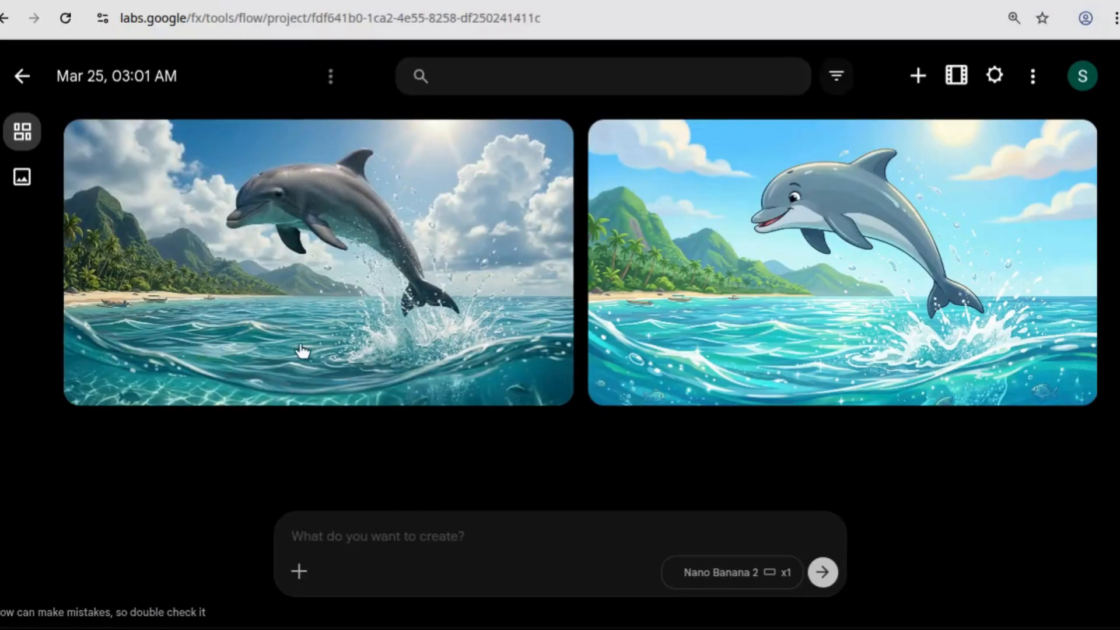
mouse_move(247, 296)
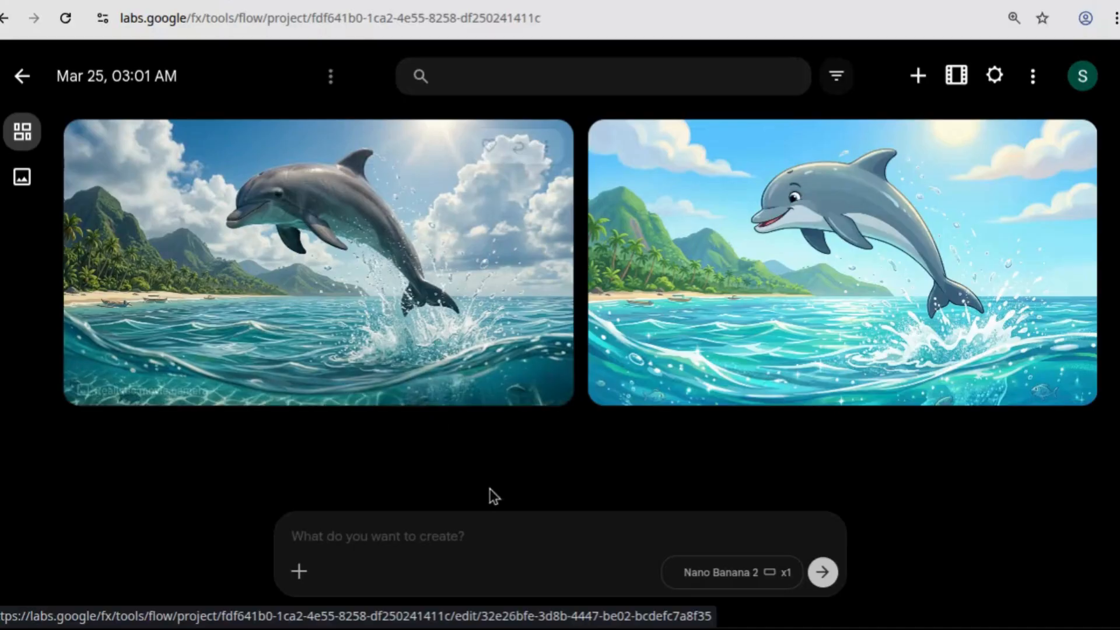
Add the cartoon dolphin image and the realistic dolphin image to the prompt as references
left_click(455, 538)
mouse_move(962, 180)
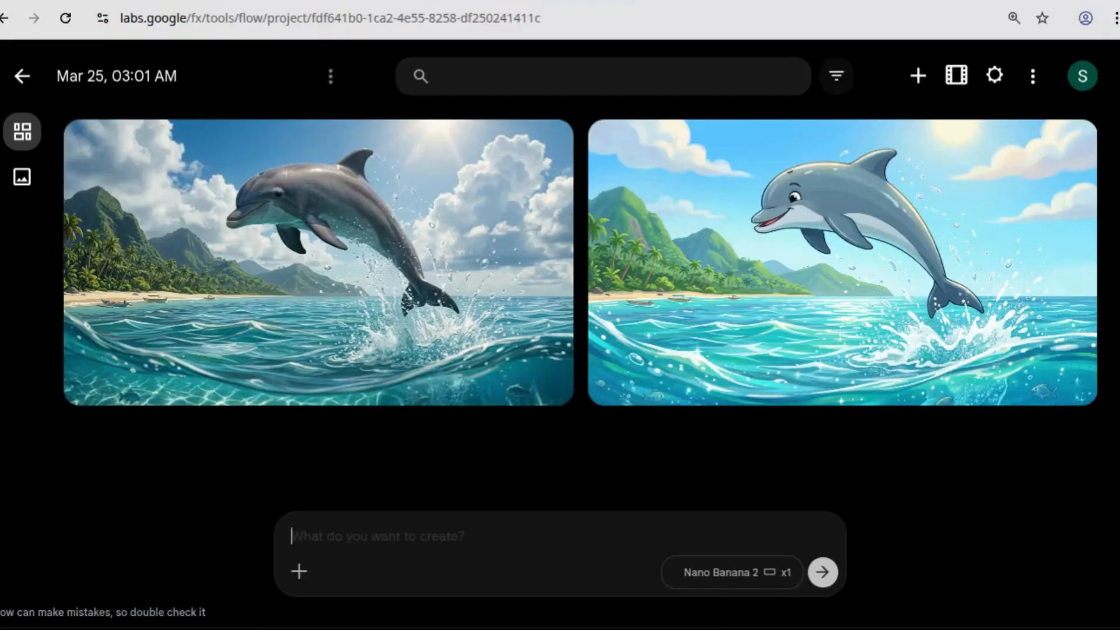
mouse_move(675, 248)
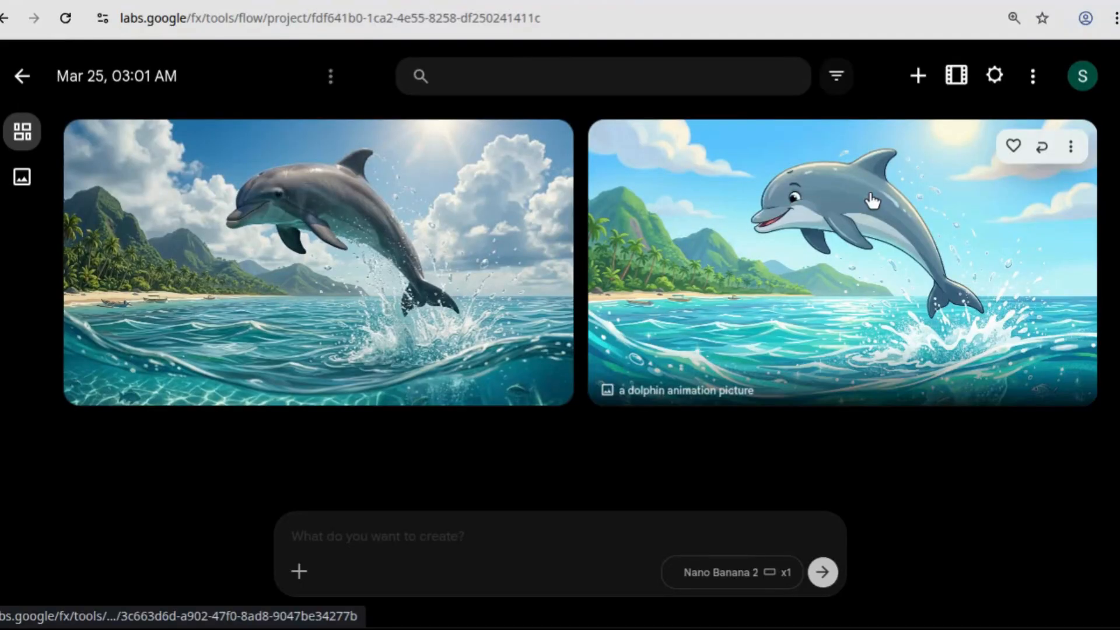
left_click(1071, 148)
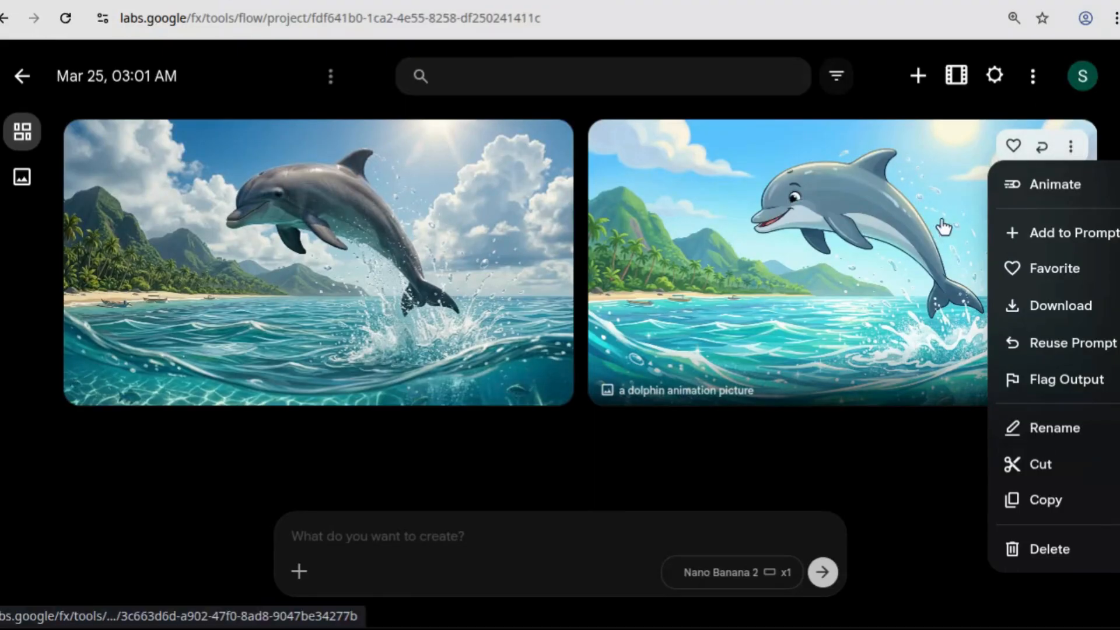
left_click(1085, 244)
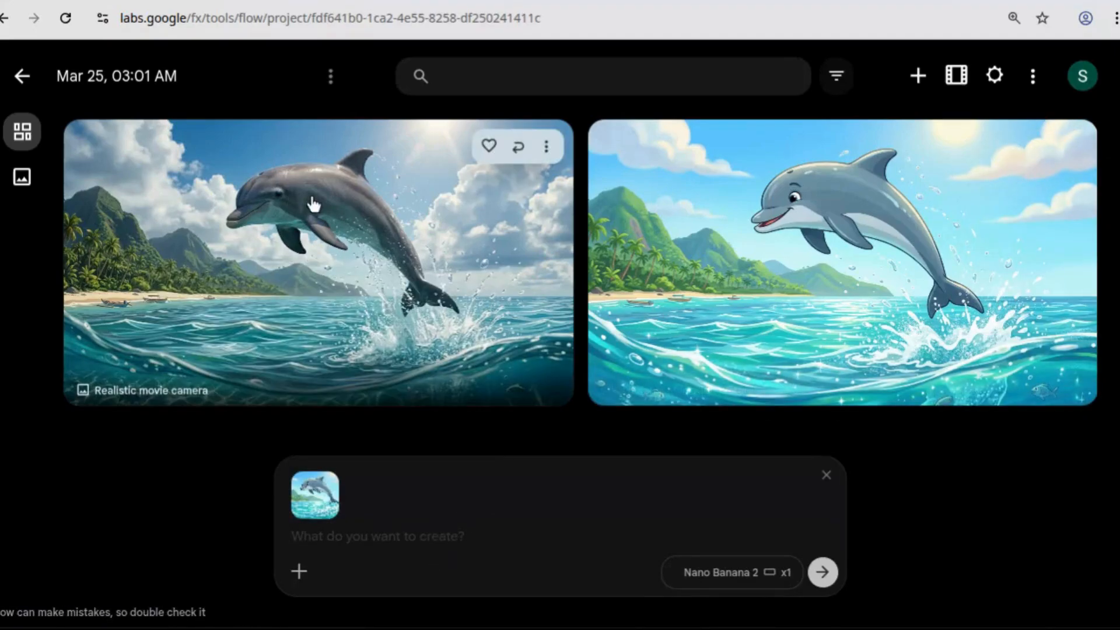
left_click(546, 149)
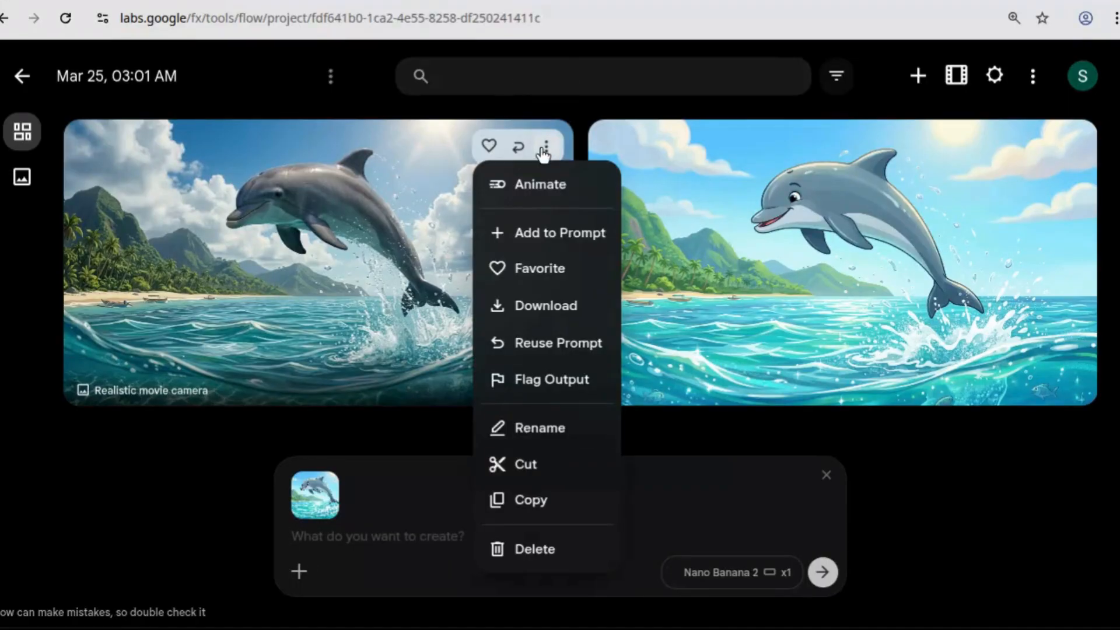
left_click(575, 241)
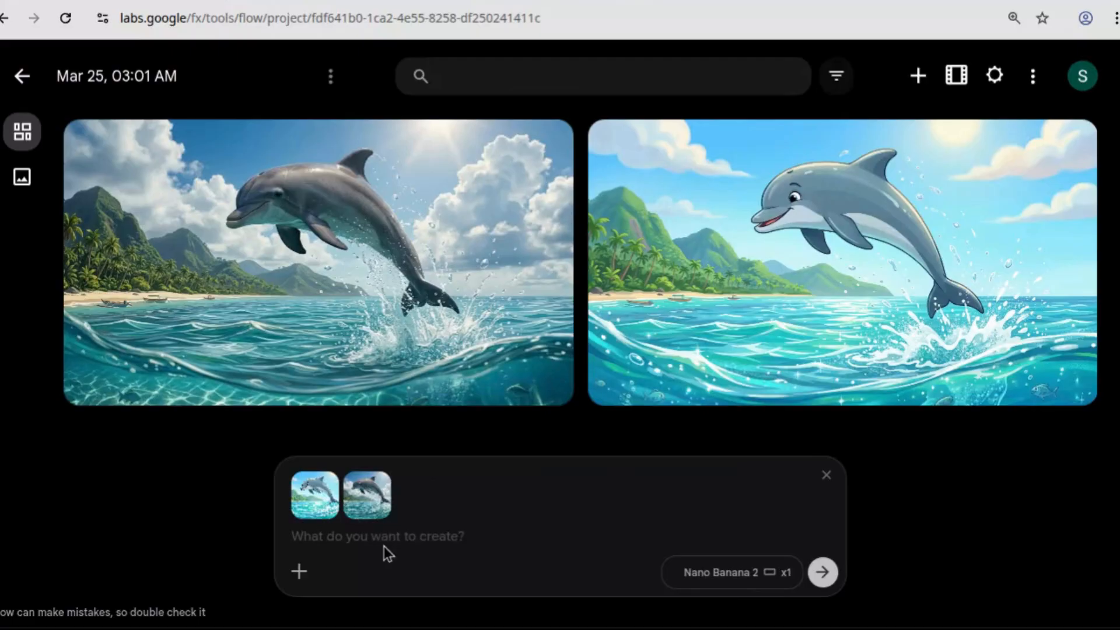
Copy ChatGPT's General High-CTR Before/After Thumbnail Prompt into the Flow prompt and generate an image from the two dolphin references
left_click(389, 540)
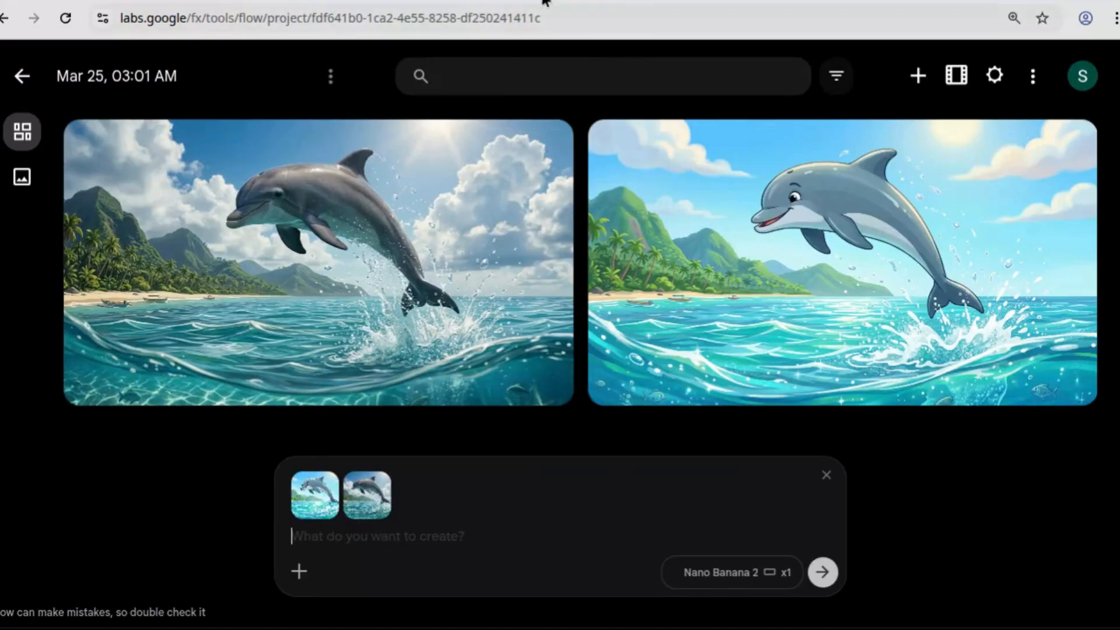
left_click(523, 22)
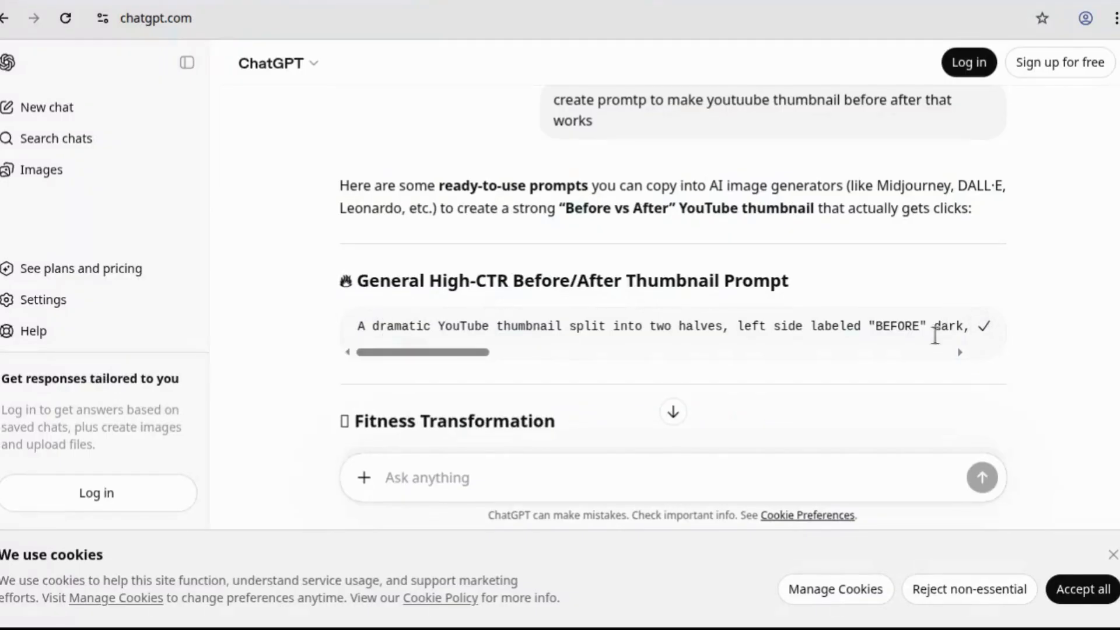
left_click(100, 1)
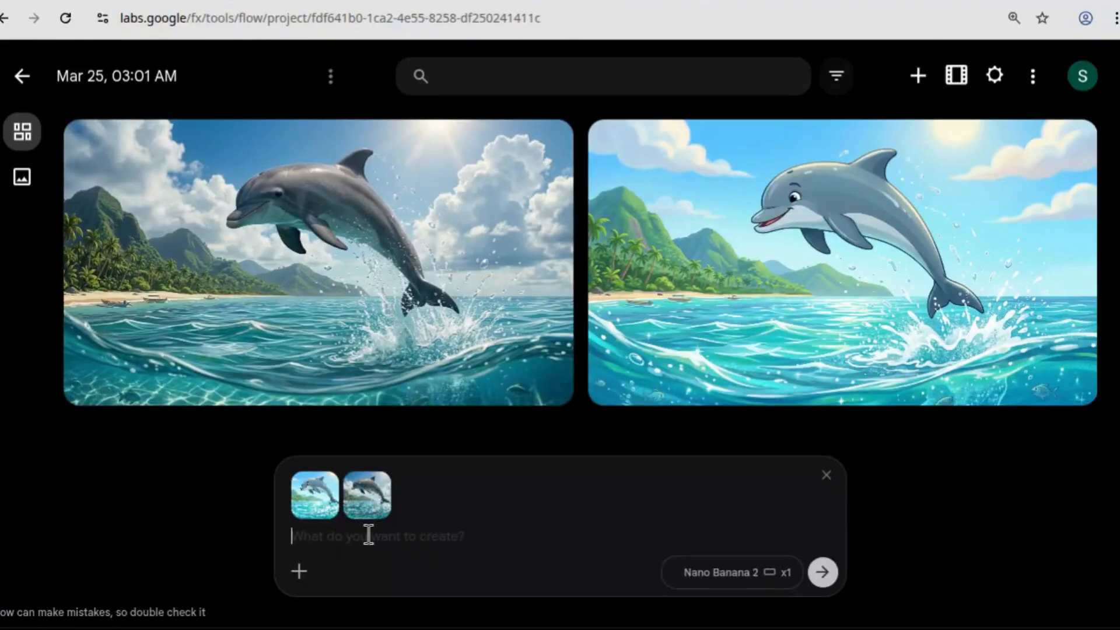
key("ctrl+v")
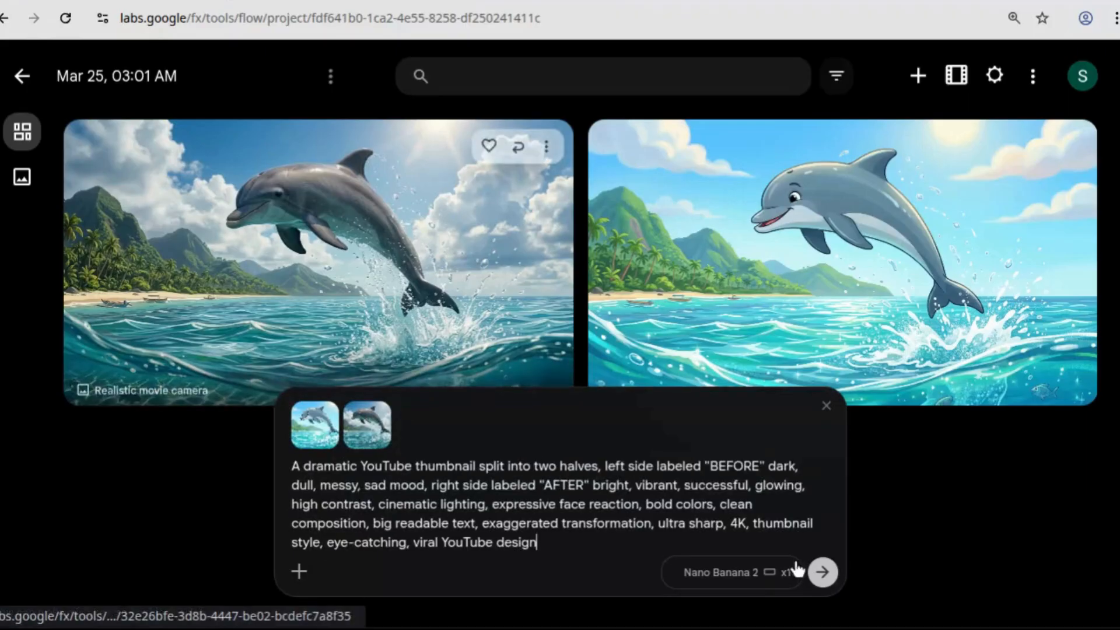
left_click(824, 575)
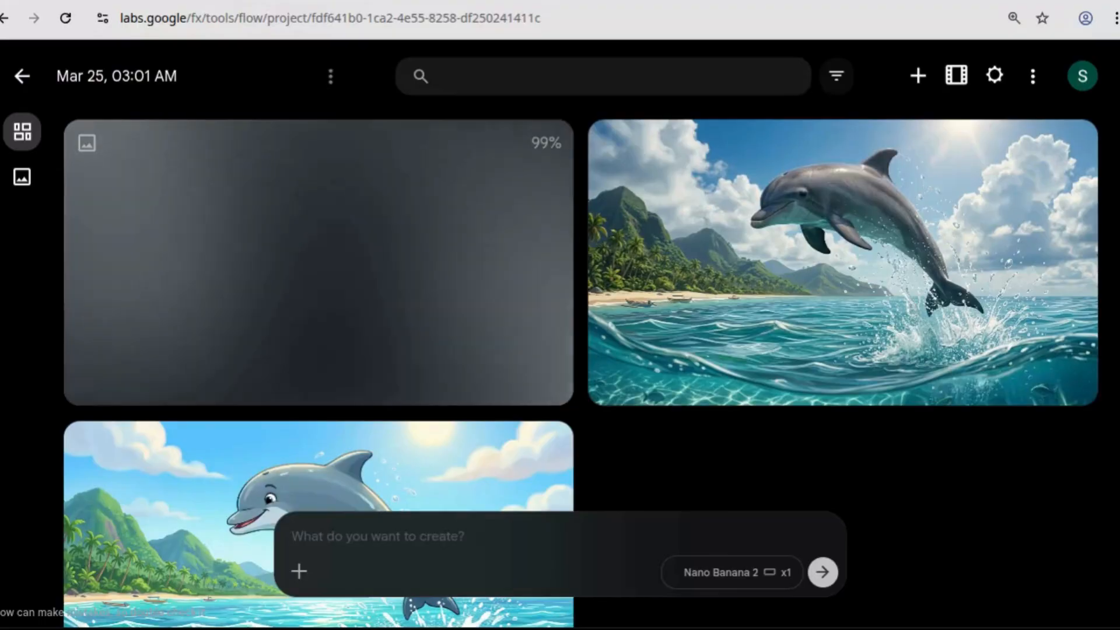
Add the generated before/after ocean cleanup thumbnail to the prompt as a reference
mouse_move(473, 295)
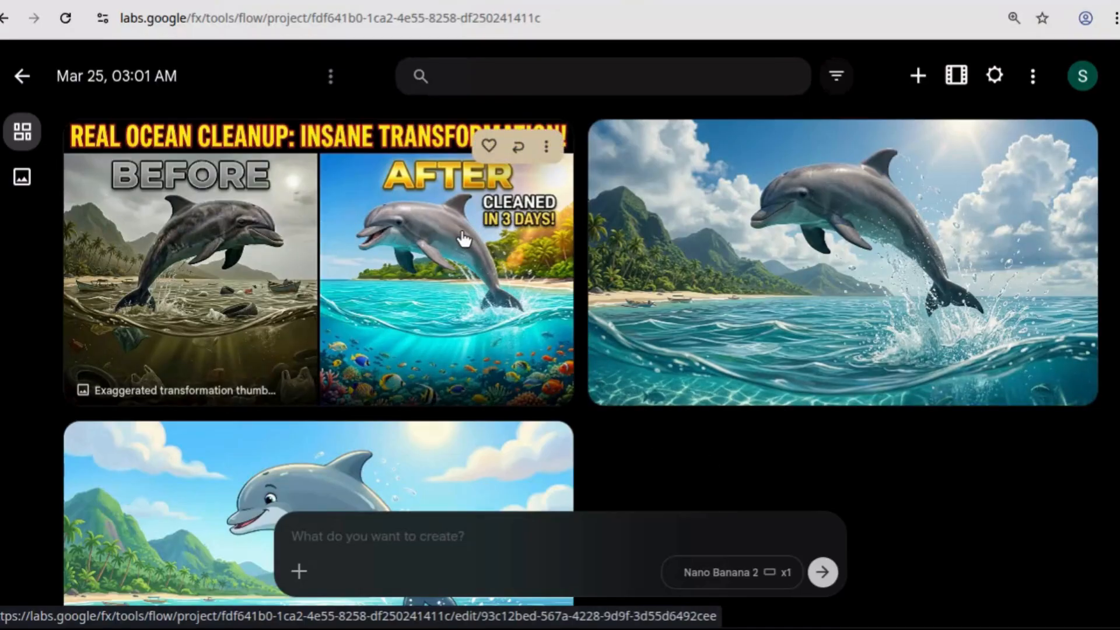
left_click(546, 147)
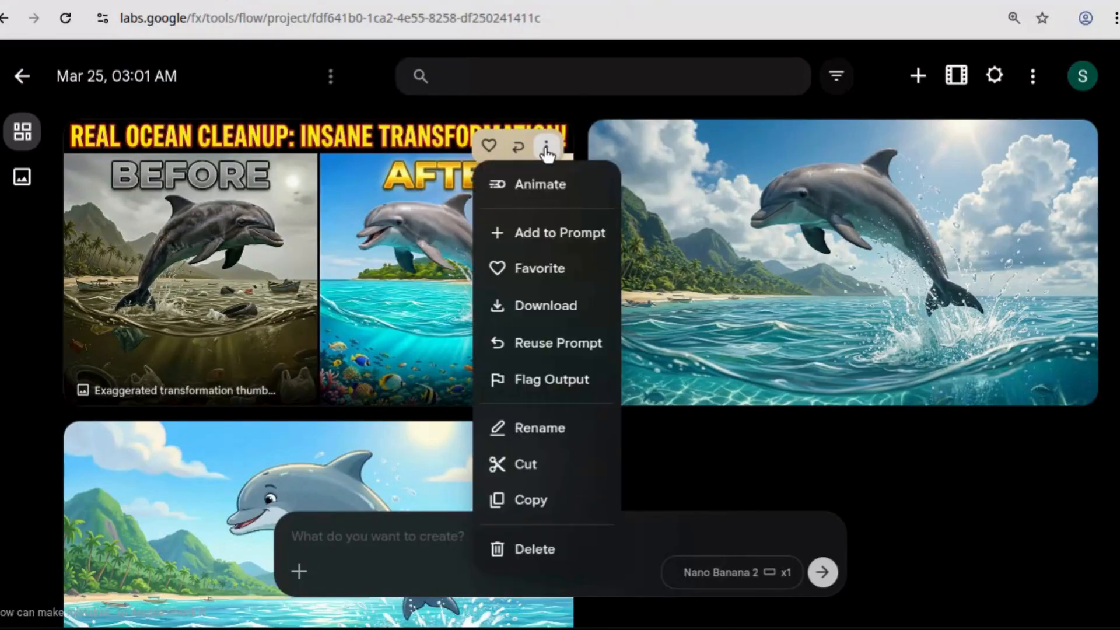
left_click(543, 233)
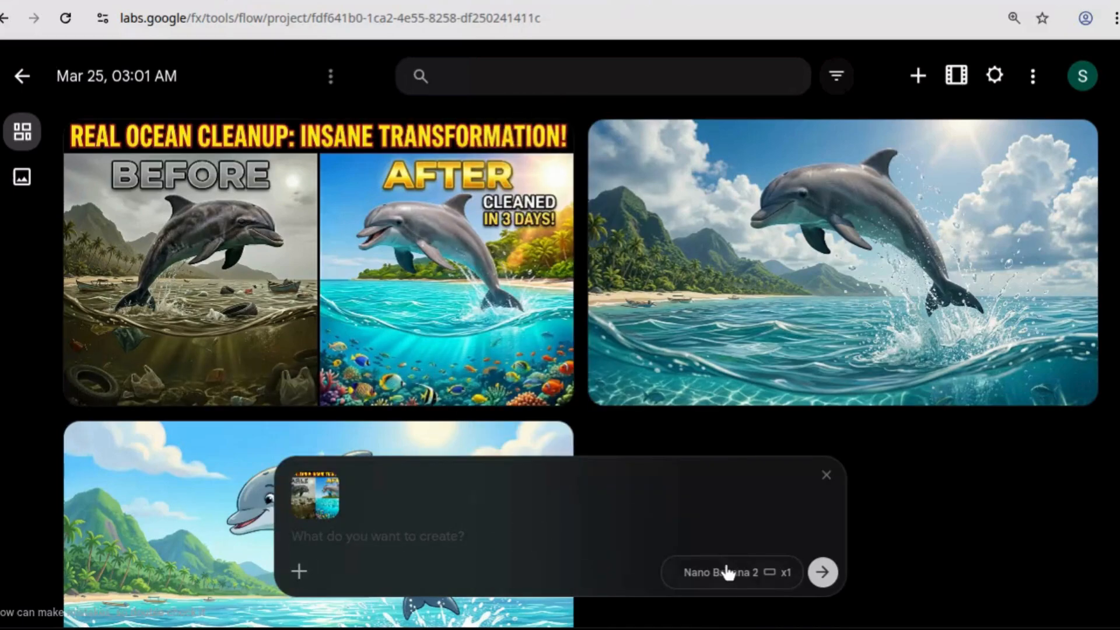
Set the number of outputs to x4 and generate images with the prompt "please create another version of this picture"
left_click(713, 579)
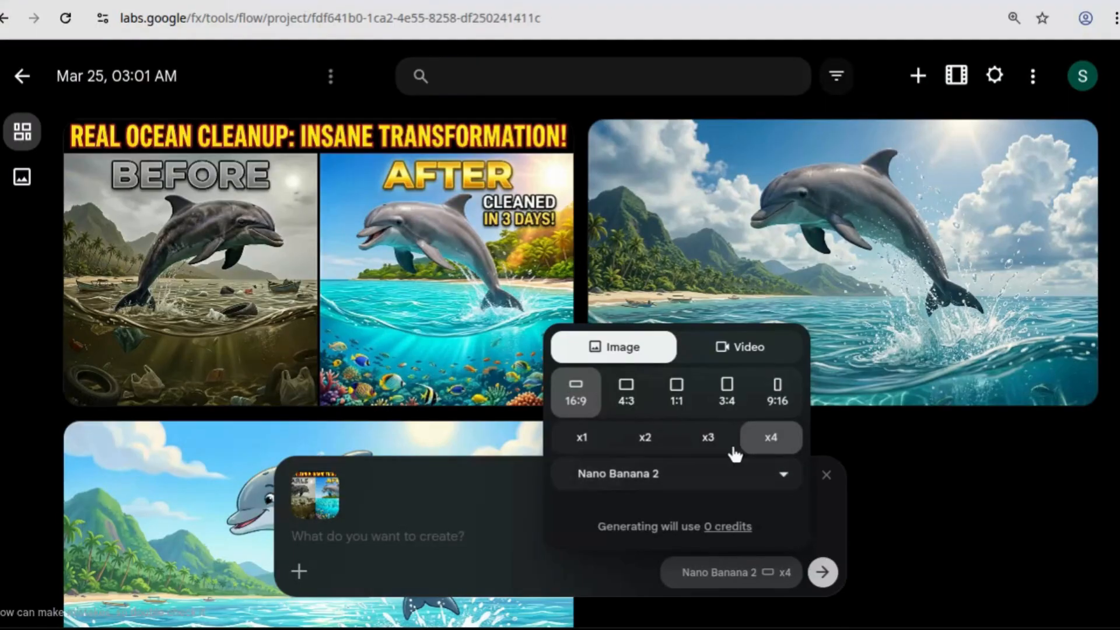
left_click(400, 532)
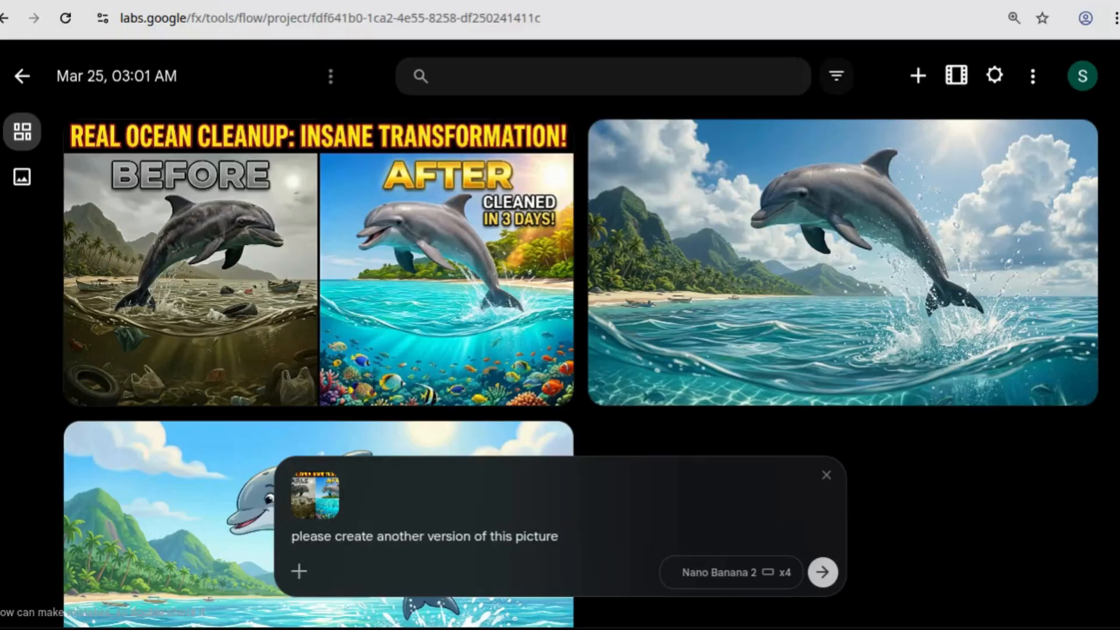
key("Return")
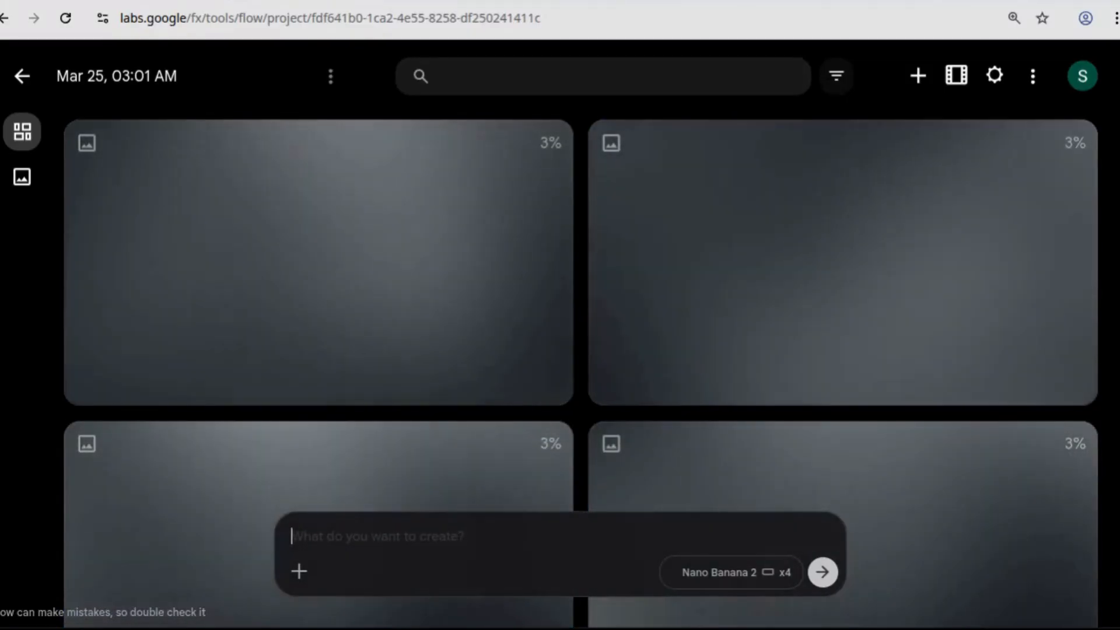
Look over the four new before/after thumbnail versions in the project gallery while they are being generated
mouse_move(622, 340)
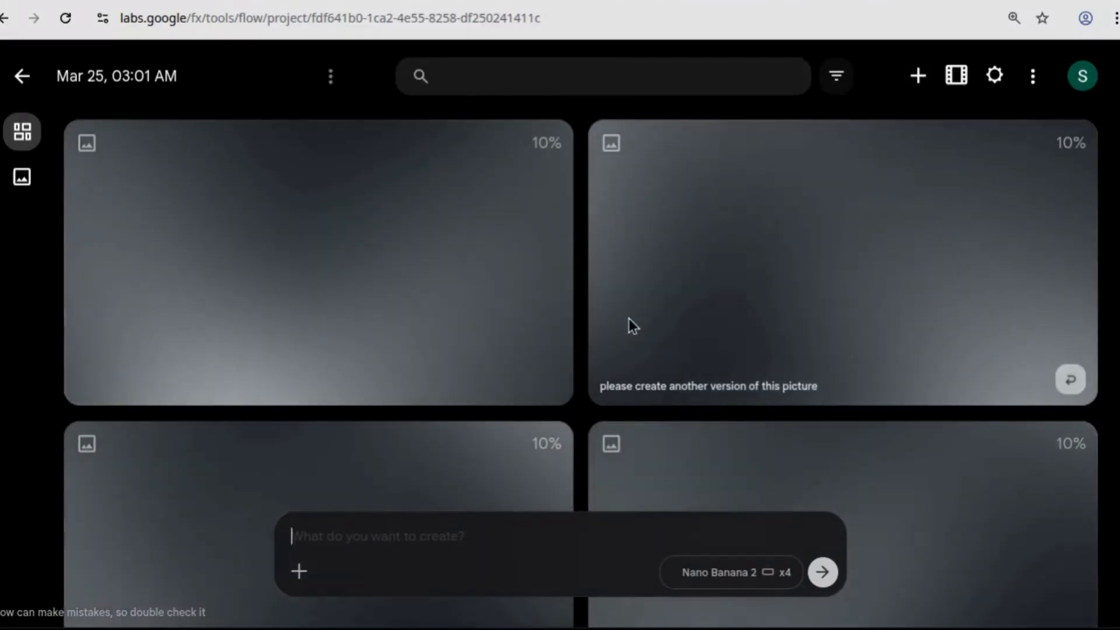
mouse_move(521, 162)
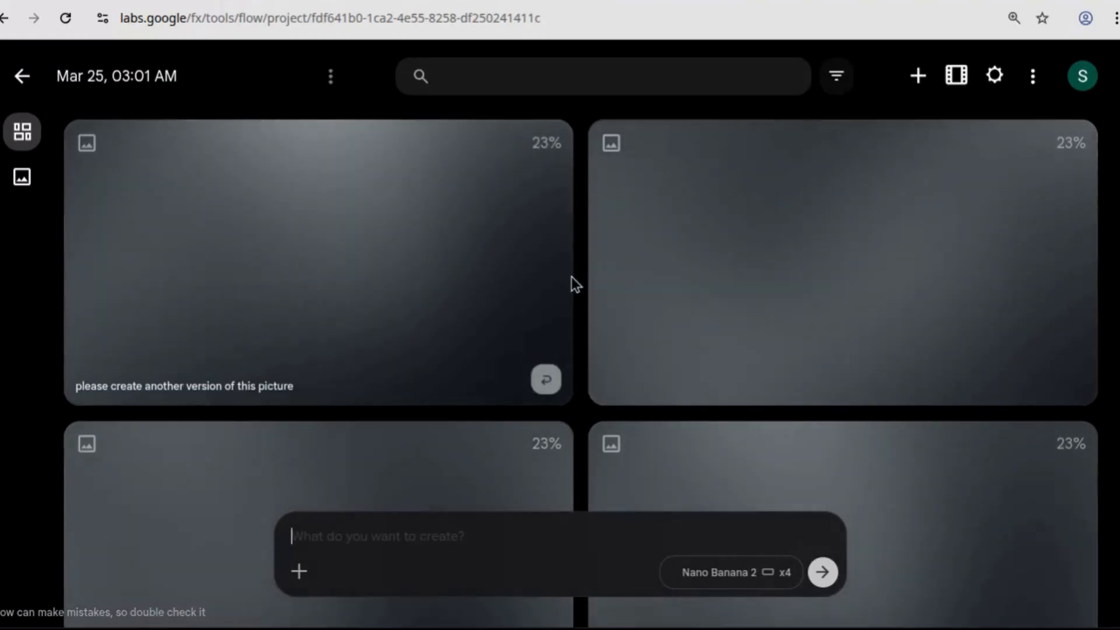
scroll(572, 280, "down", 5)
scroll(571, 262, "up", 4)
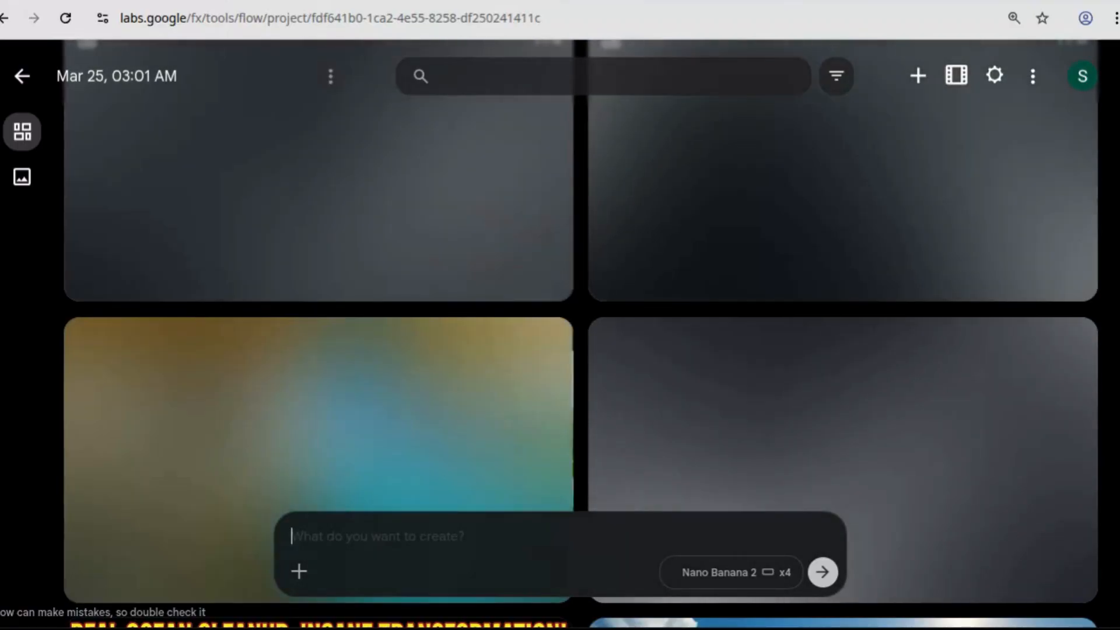
scroll(584, 307, "down", 2)
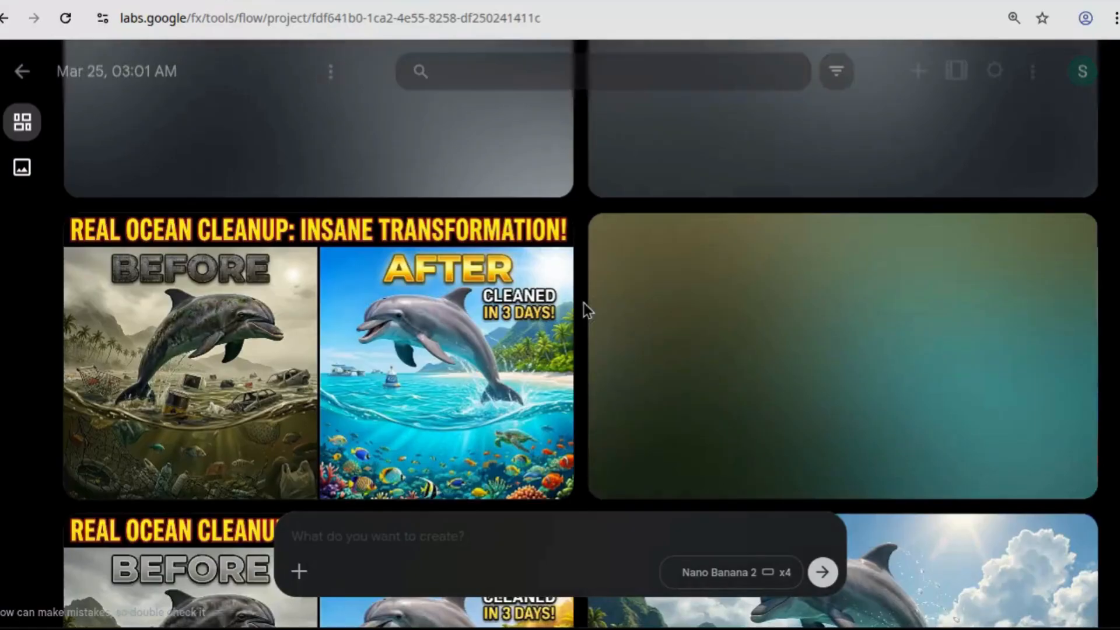
scroll(392, 297, "down", 2)
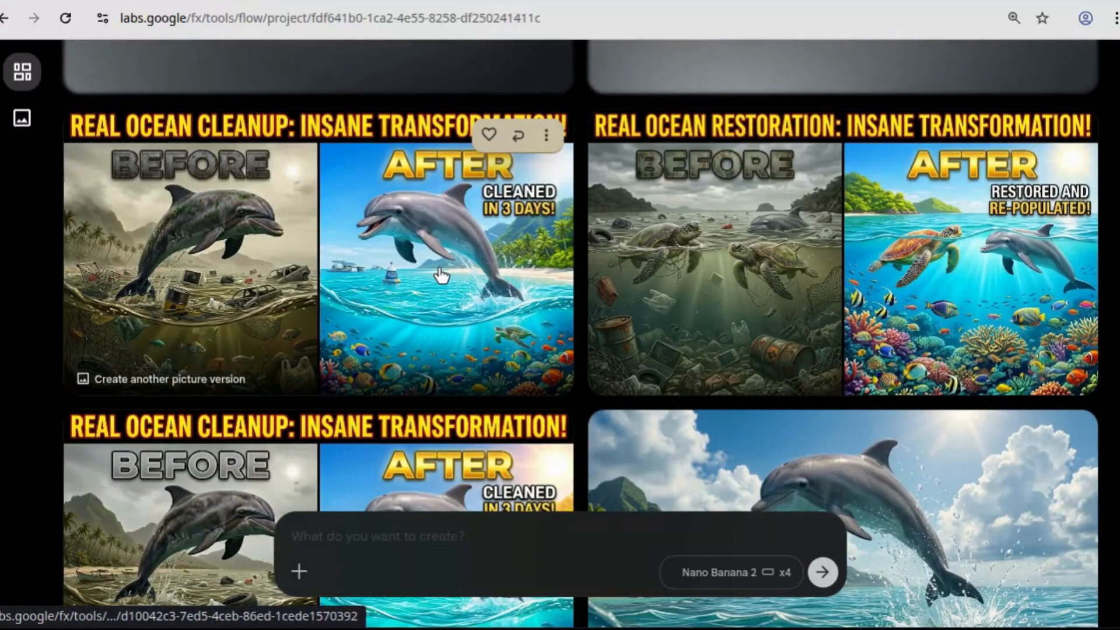
scroll(601, 250, "up", 2)
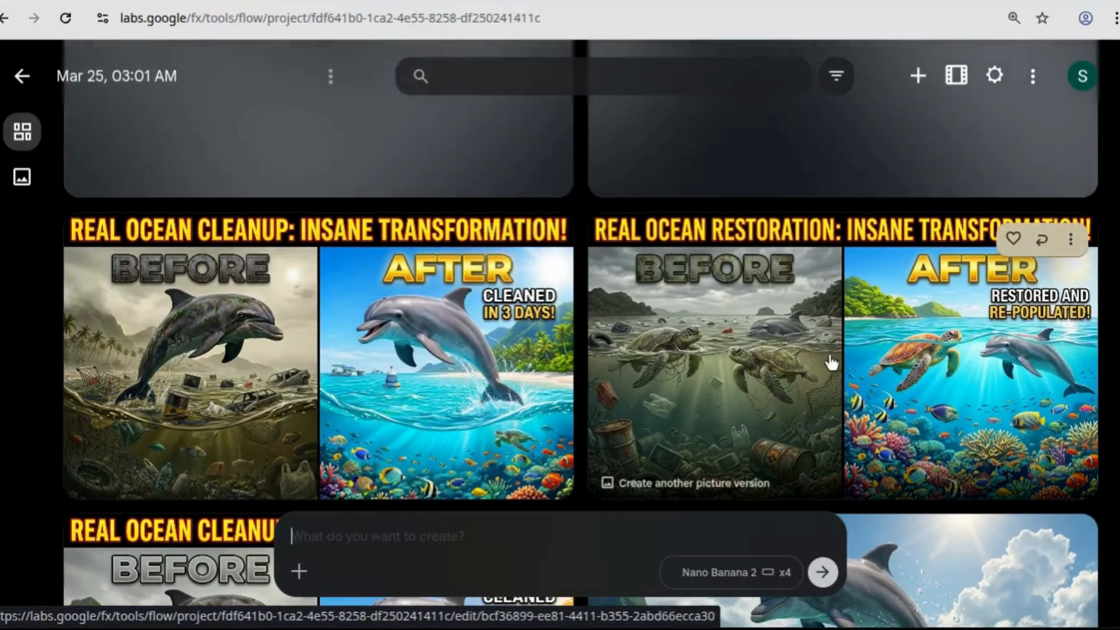
scroll(590, 285, "up", 2)
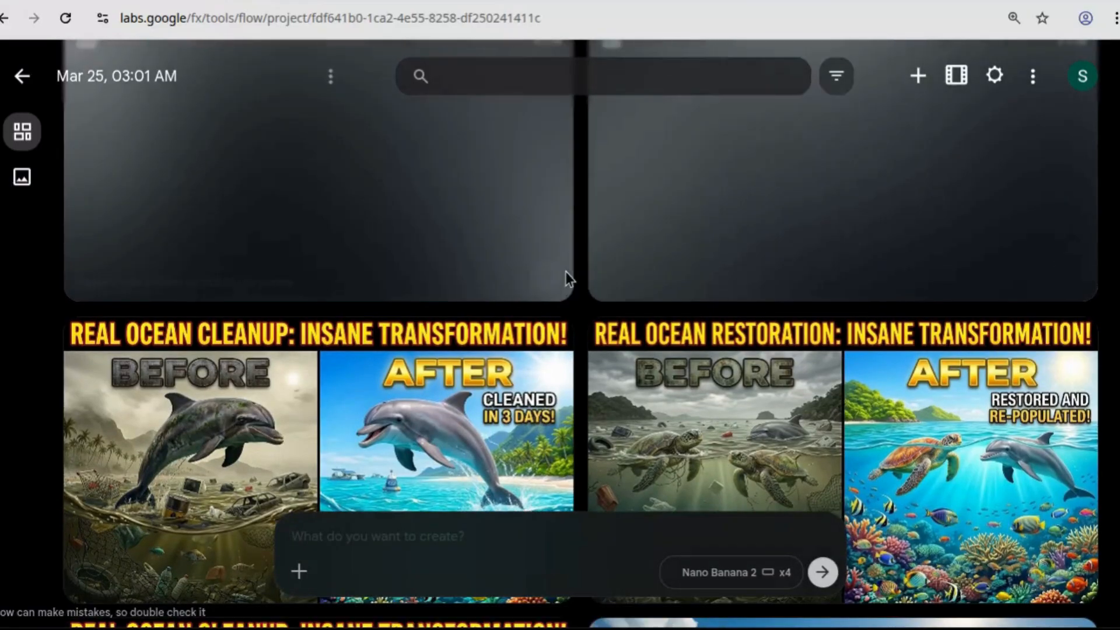
scroll(577, 280, "down", 5)
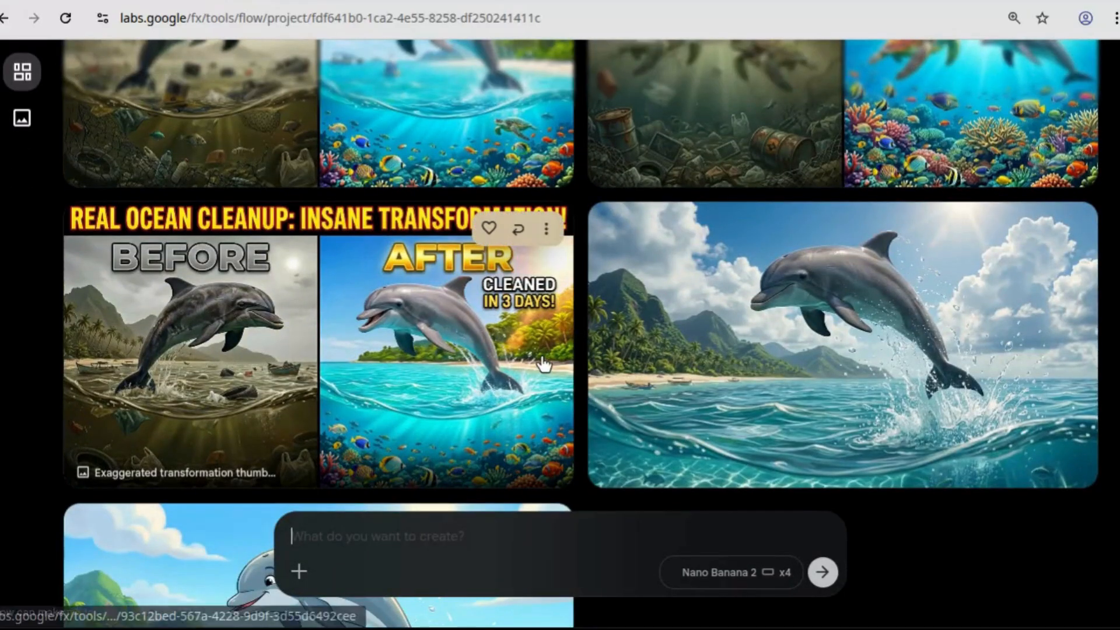
scroll(539, 360, "up", 5)
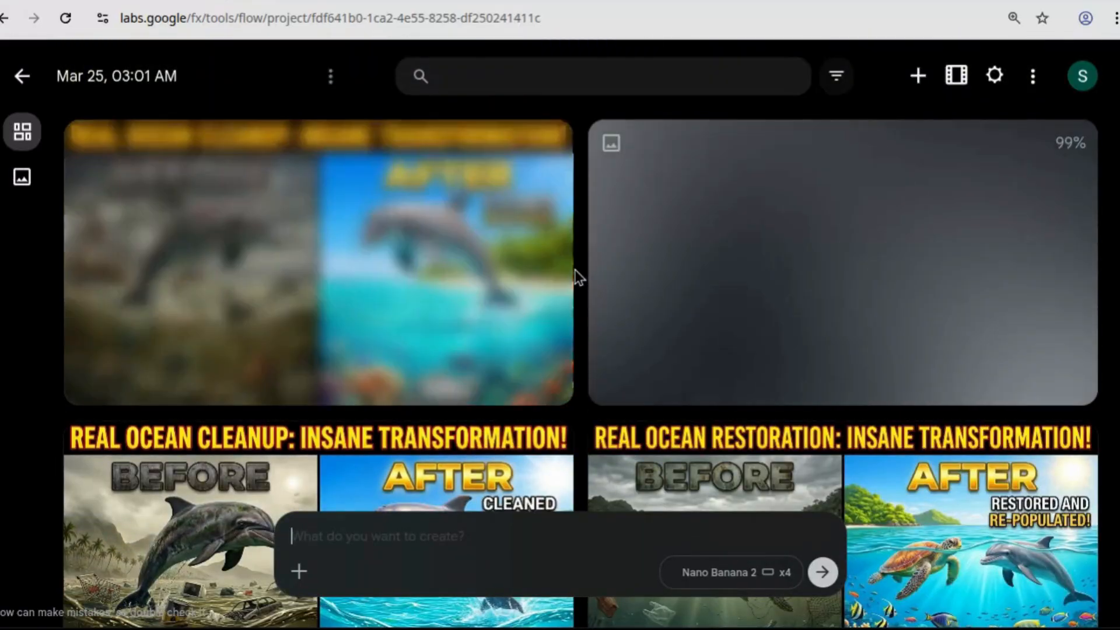
scroll(345, 236, "down", 1)
scroll(346, 235, "down", 1)
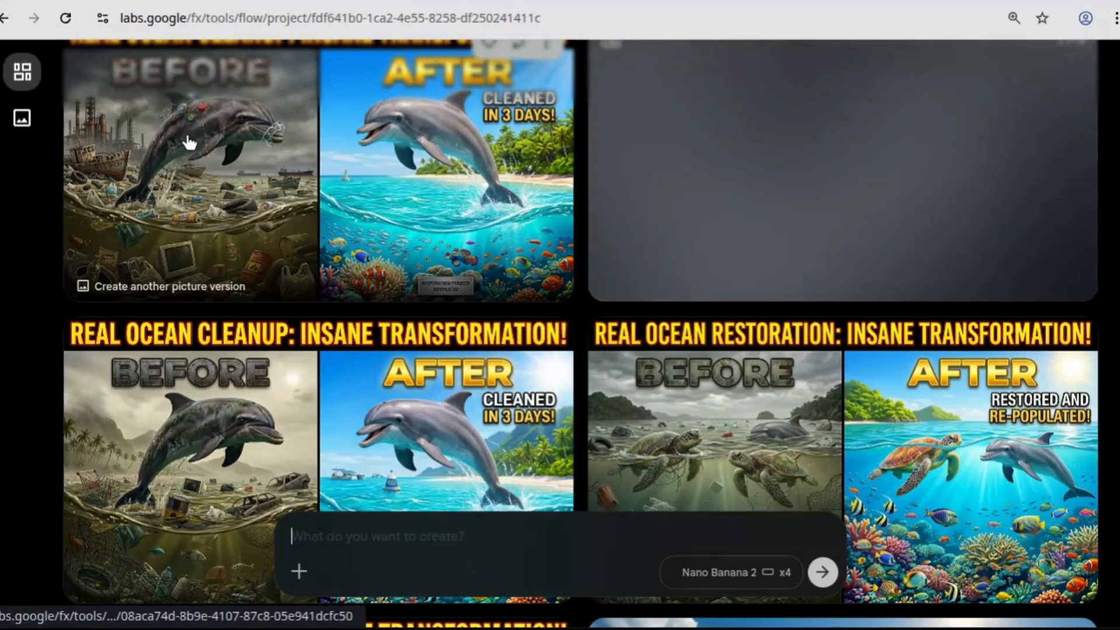
scroll(187, 143, "up", 2)
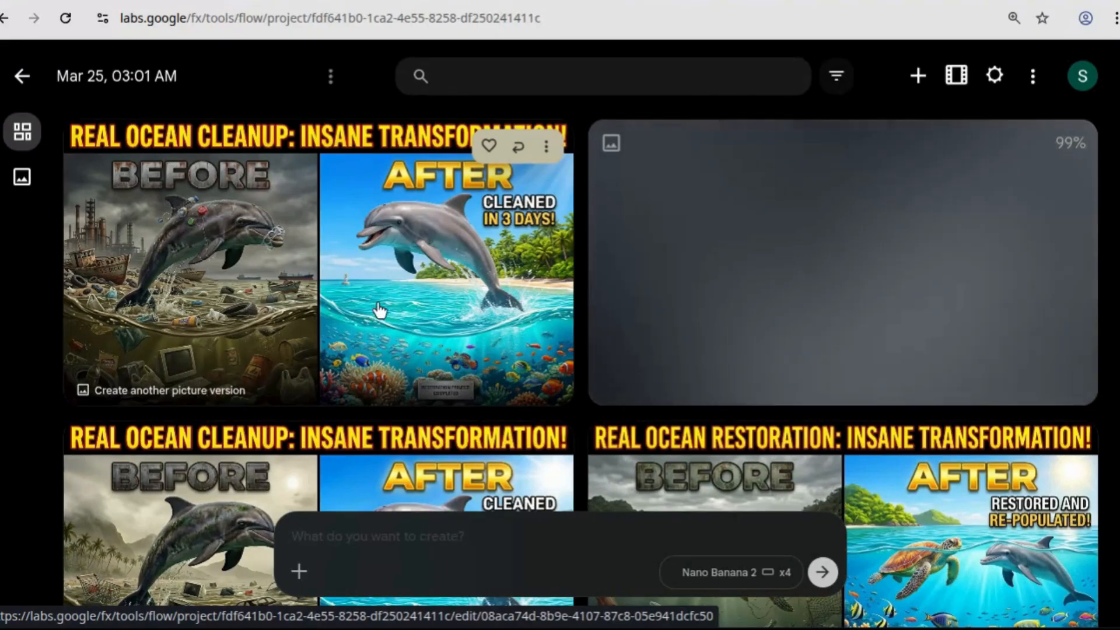
Compare the new thumbnail versions with the original before/after thumbnail and the two source dolphin images
scroll(382, 310, "down", 5)
scroll(386, 295, "up", 2)
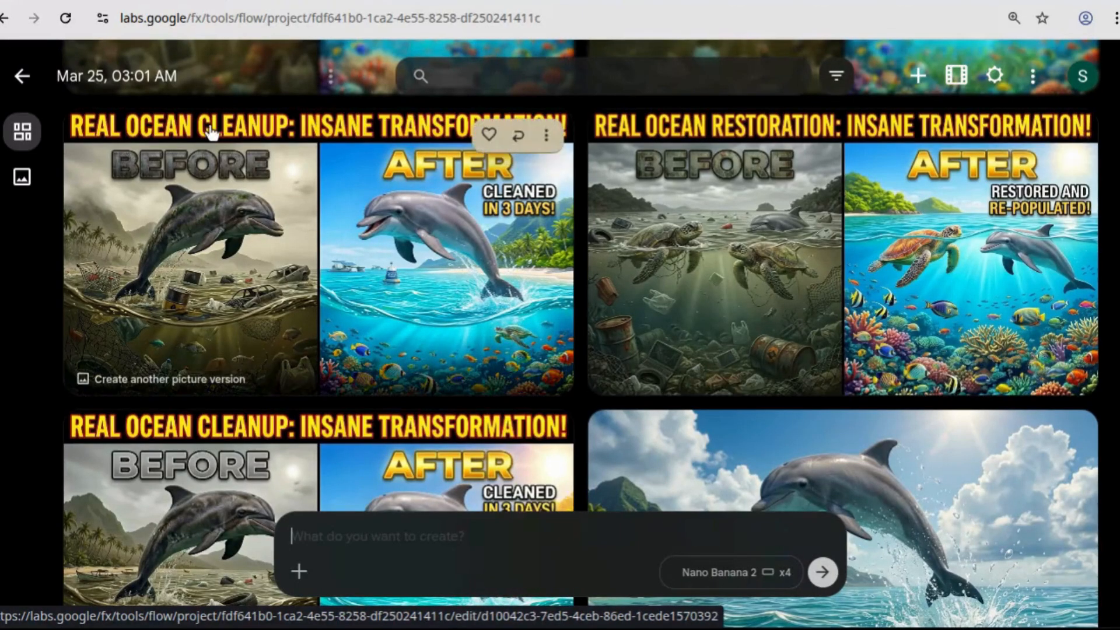
scroll(720, 228, "up", 6)
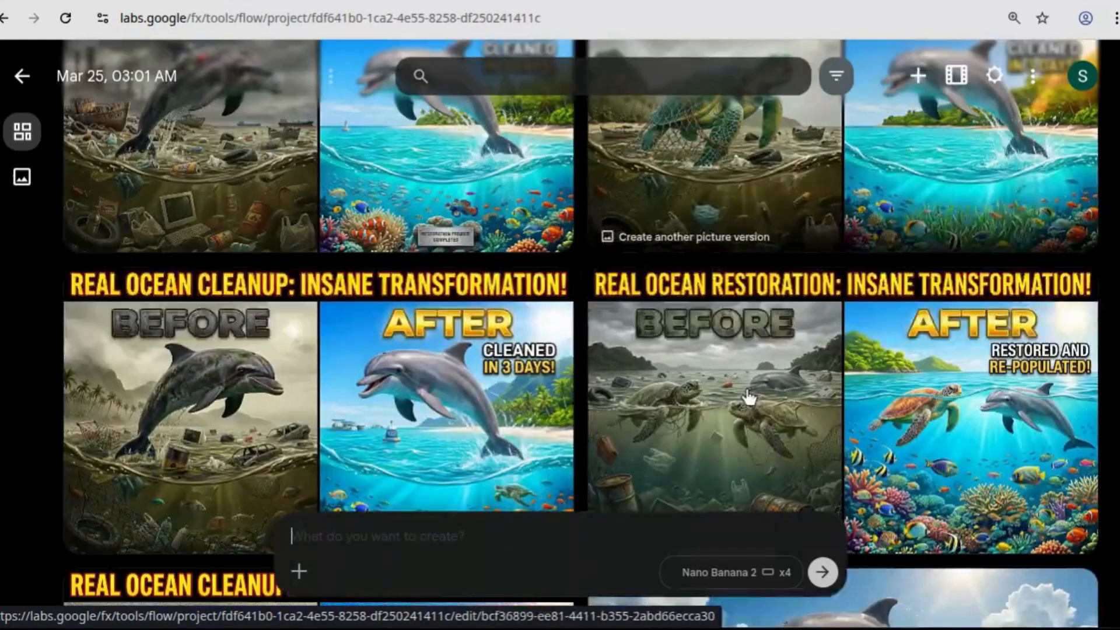
scroll(752, 402, "down", 8)
scroll(647, 357, "down", 4)
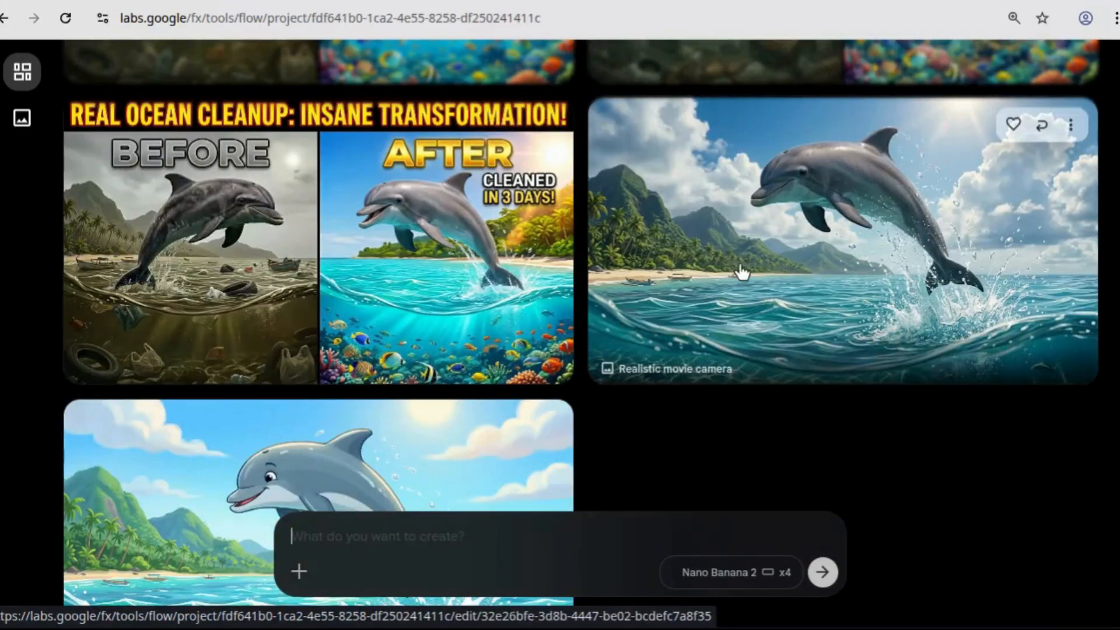
scroll(305, 451, "down", 2)
scroll(405, 403, "up", 4)
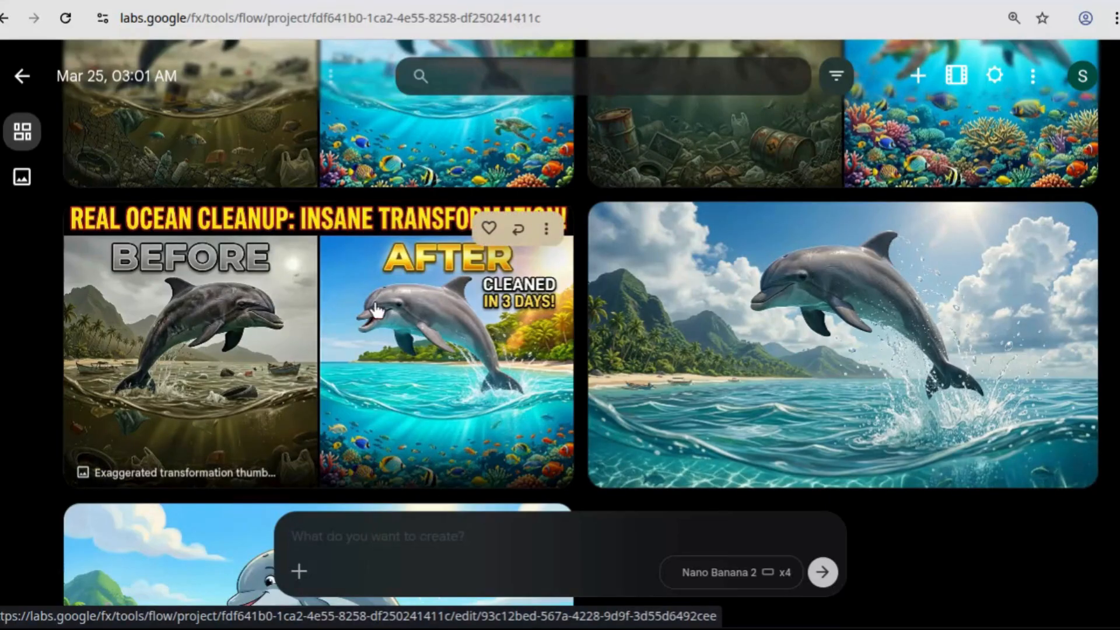
scroll(138, 453, "up", 4)
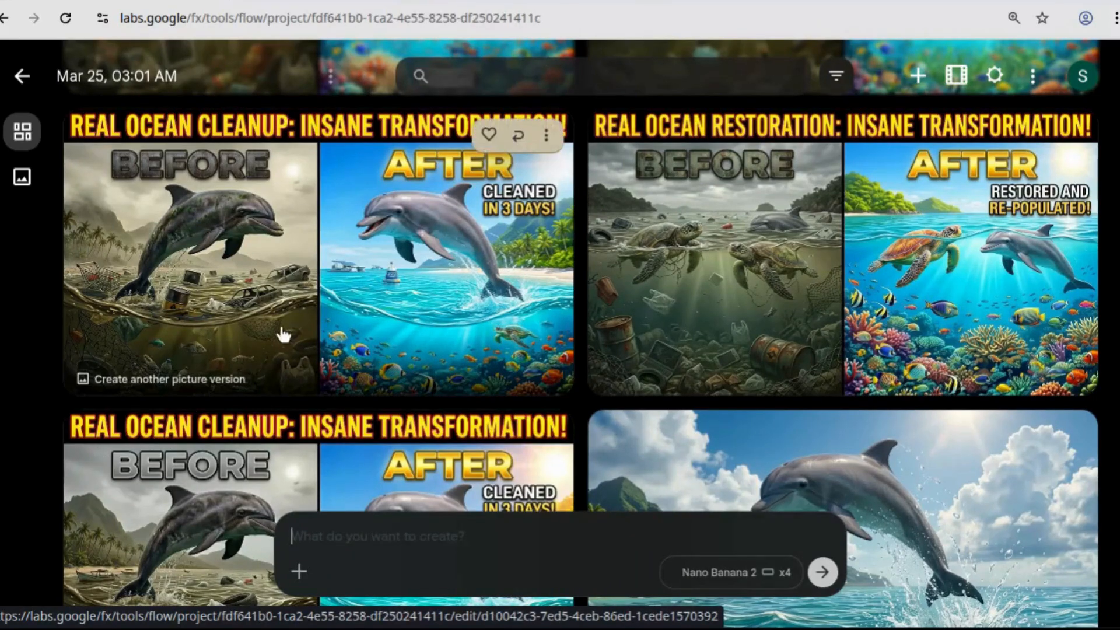
scroll(276, 338, "up", 2)
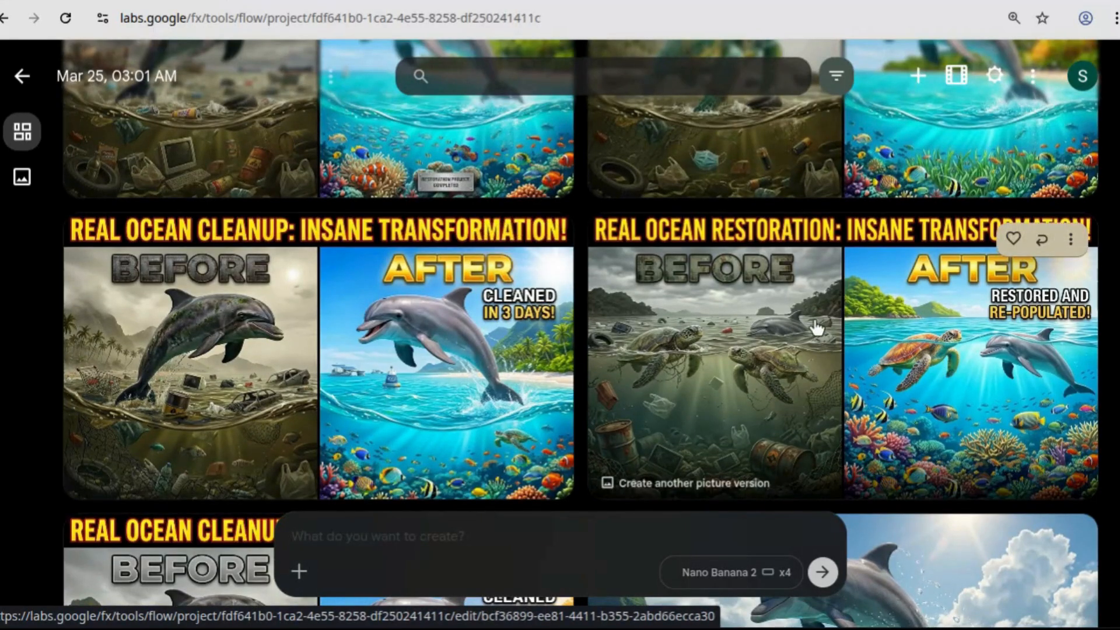
scroll(853, 360, "up", 2)
scroll(827, 301, "up", 2)
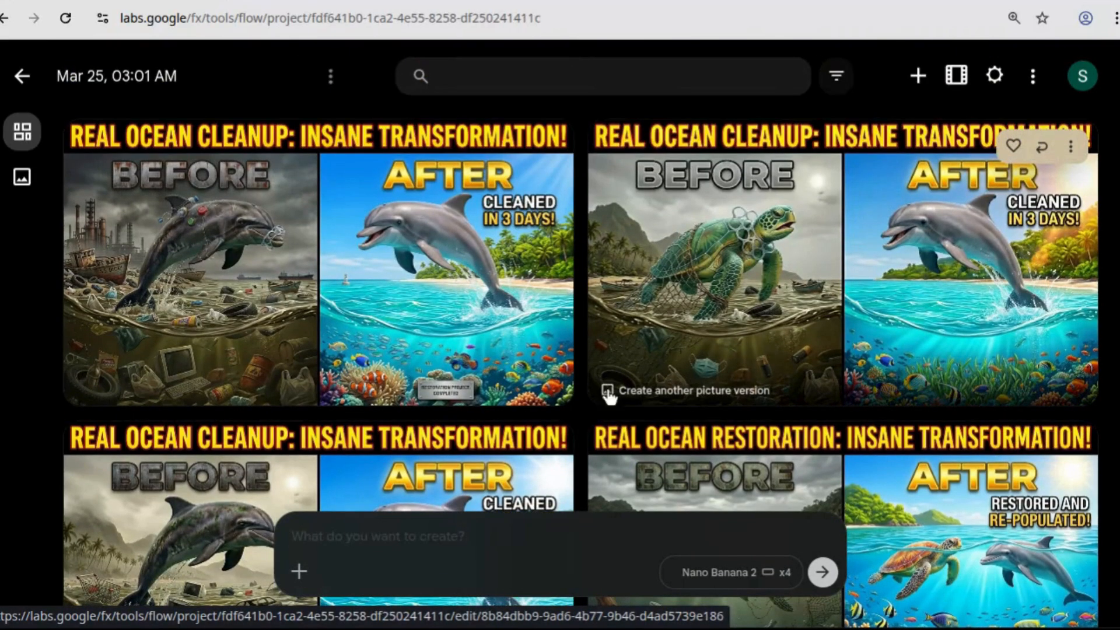
Write "SUBSCRIBE AND LIKE SHARE OUR CHANNEL XELARUS PROJECT FOR MORE UPDATE" in the prompt, with "THANK YOU" on a second line
left_click(528, 532)
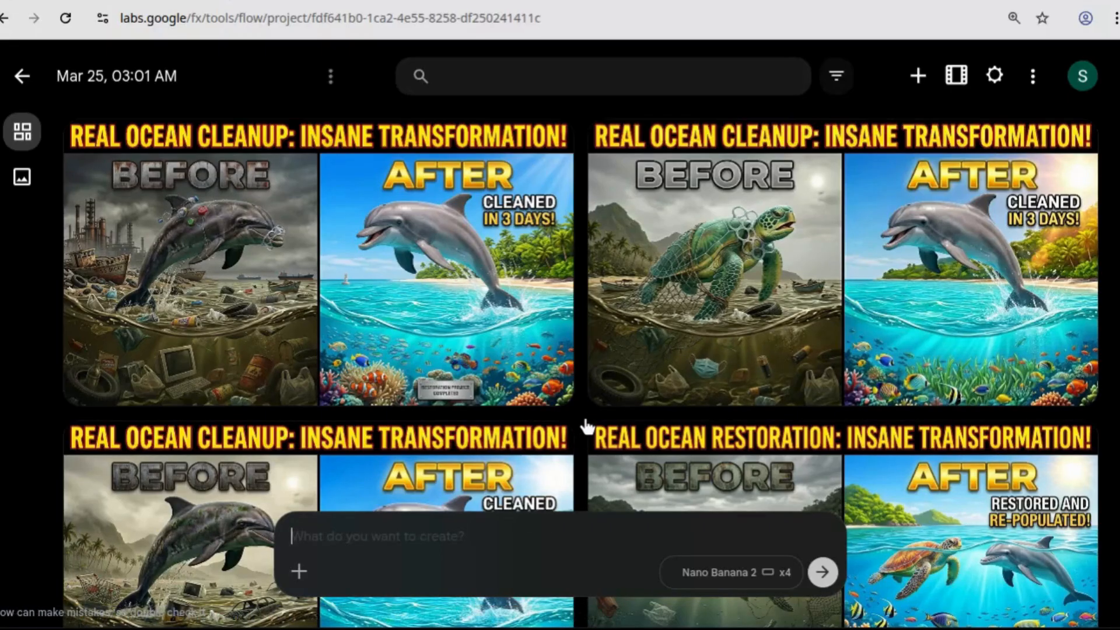
scroll(586, 425, "down", 3)
scroll(585, 418, "down", 4)
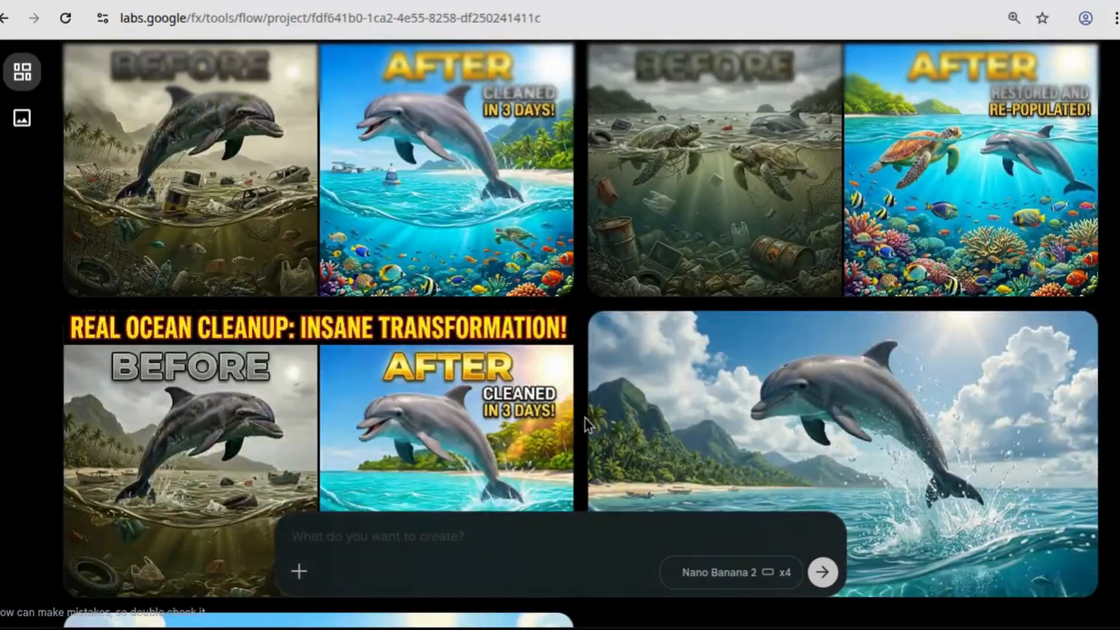
scroll(585, 418, "up", 7)
scroll(586, 424, "up", 1)
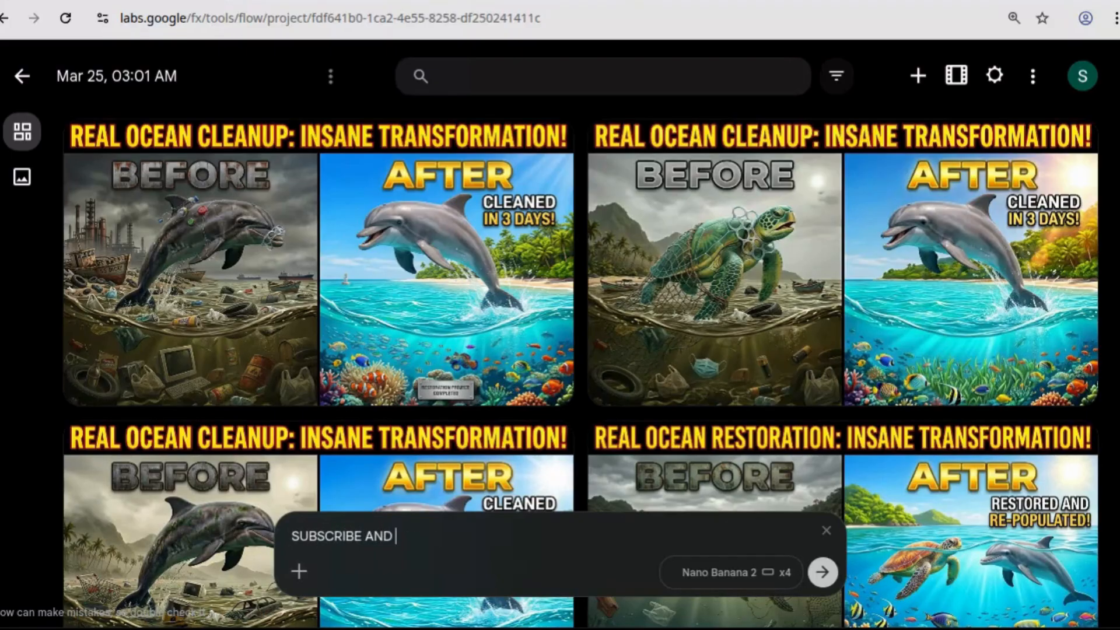
type("E OU")
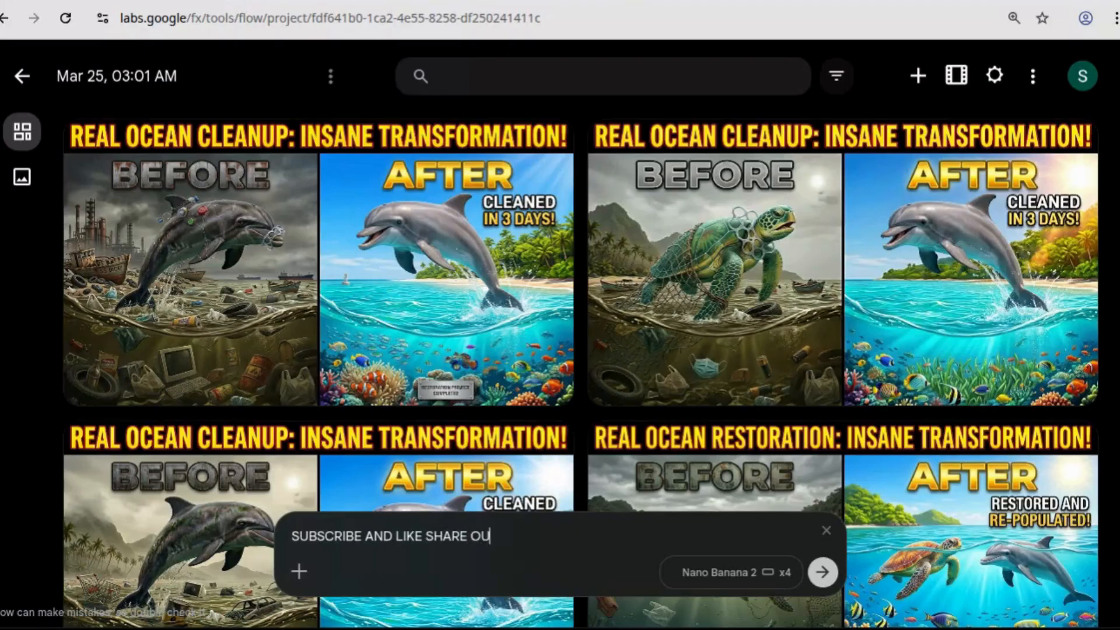
type("R CHANNEL ")
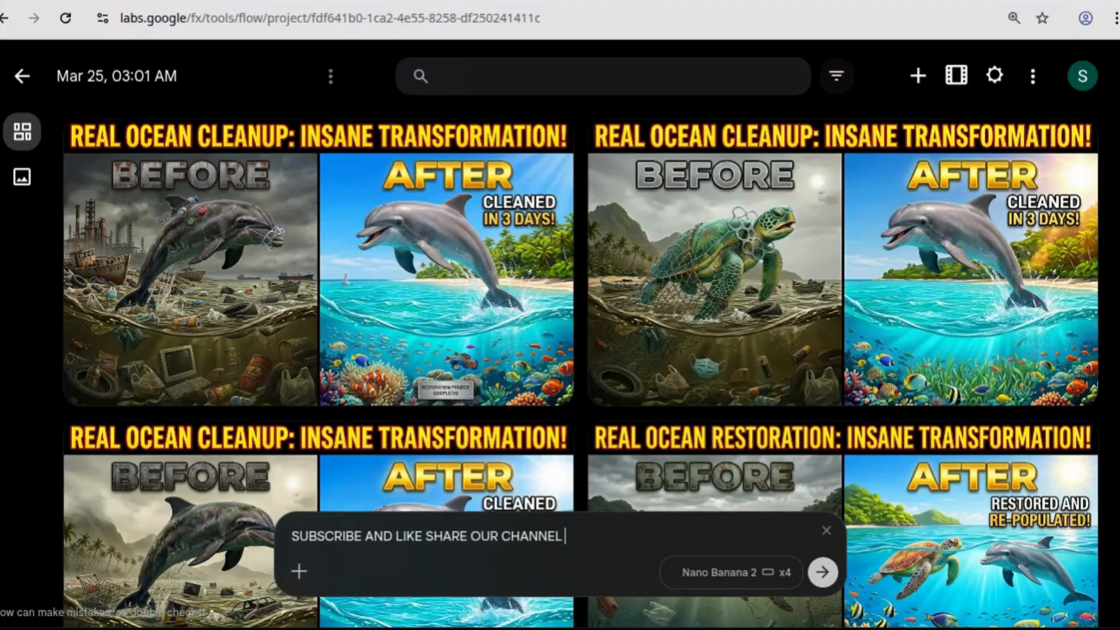
type("XELARUS PRO")
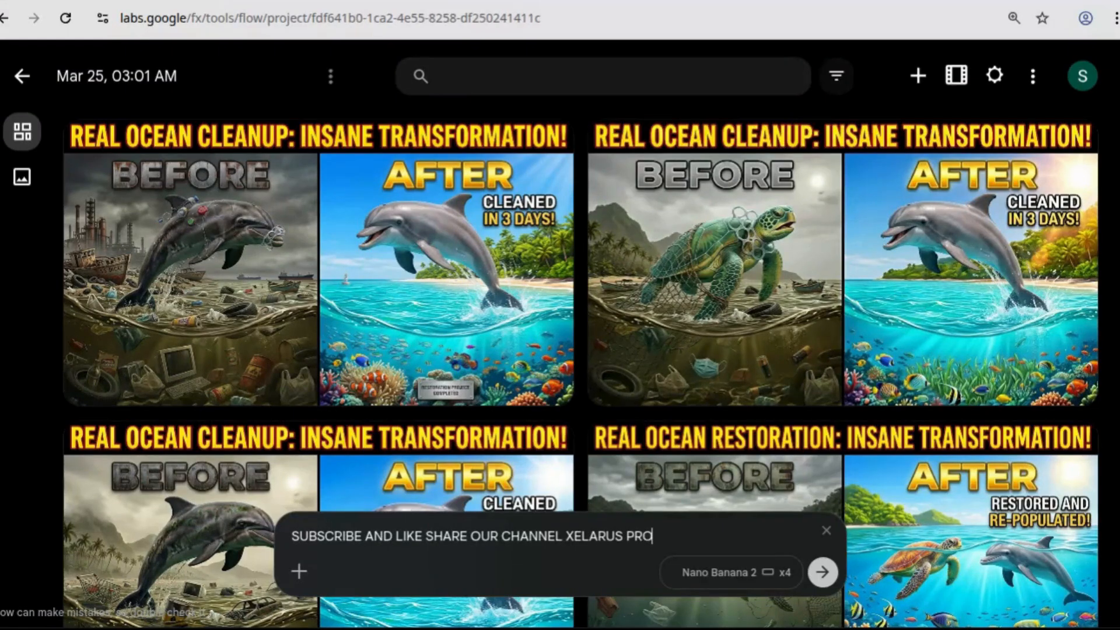
type("JECT FOR MORE UPDATE")
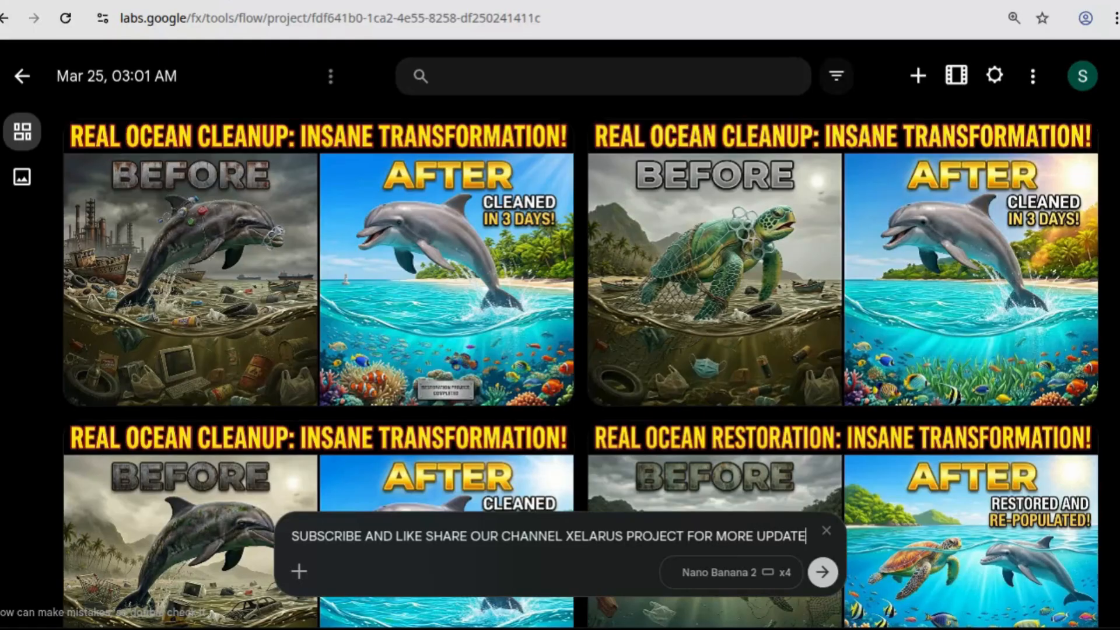
key("shift+Return")
type("THANK YOU")
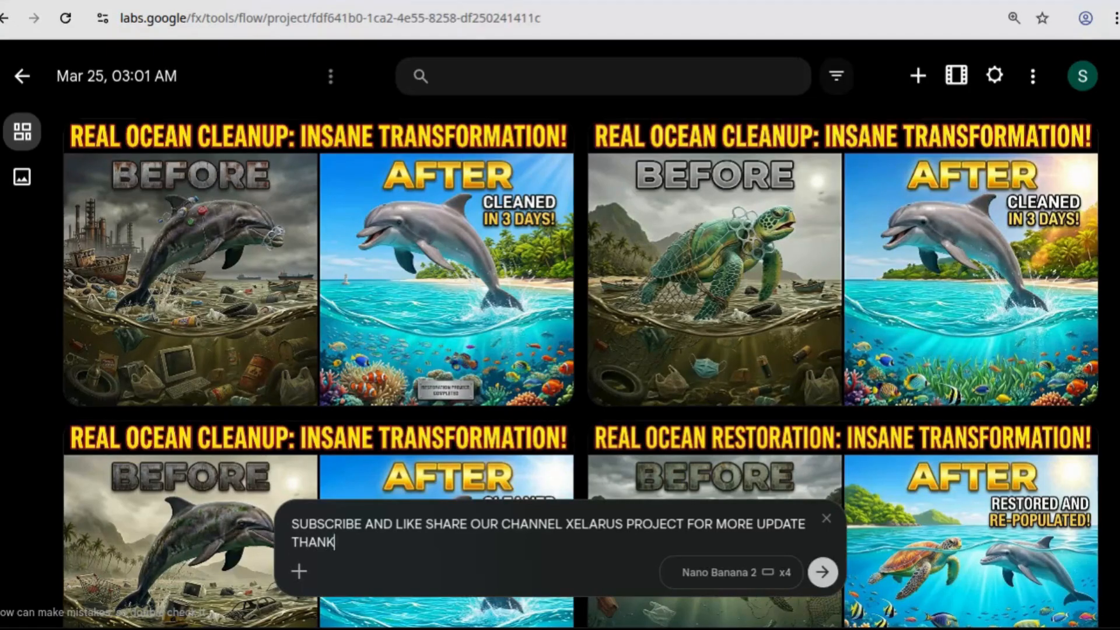